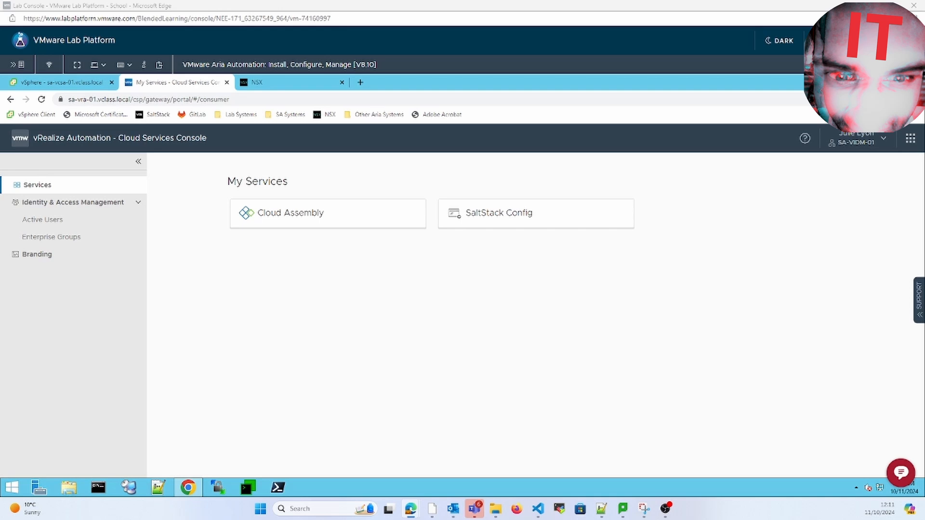
- Open Cloud Assembly's infrastructure network list, then Network Profiles showing VMW-Management and VMW-Production
click(270, 213)
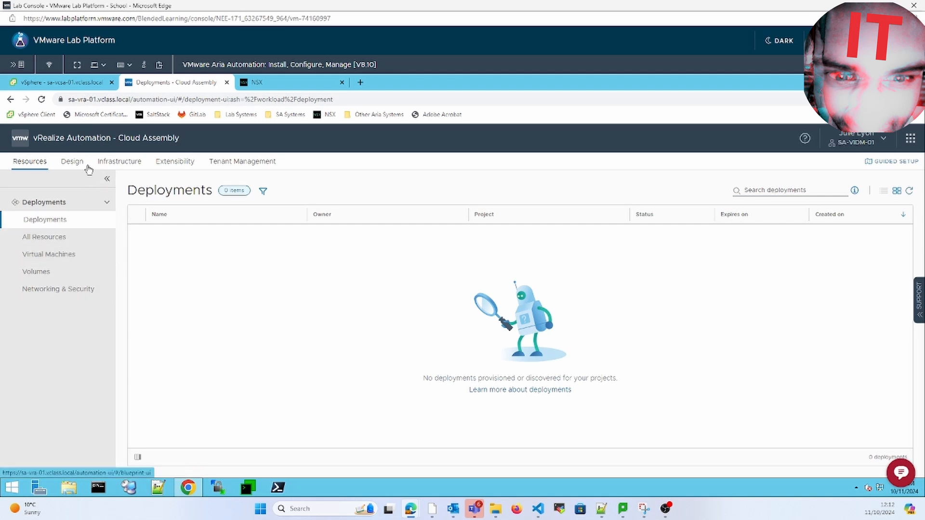
click(119, 162)
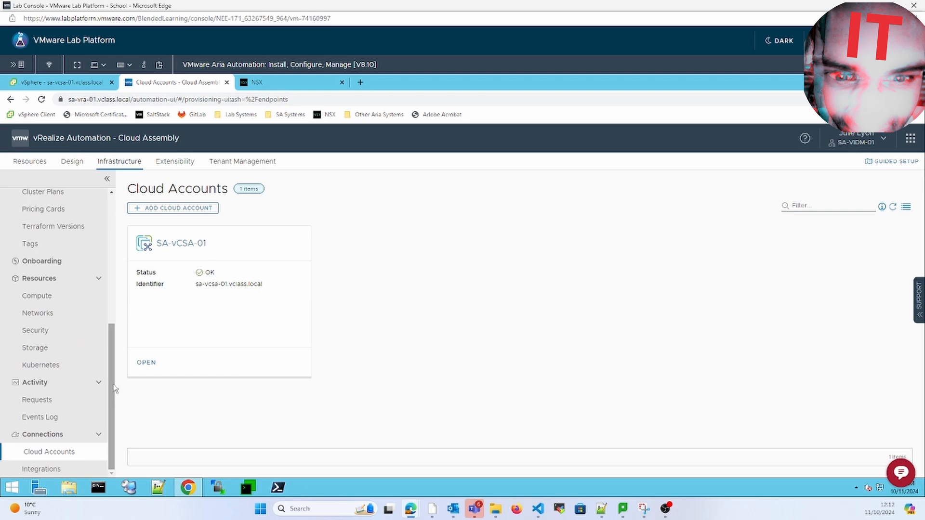
click(48, 315)
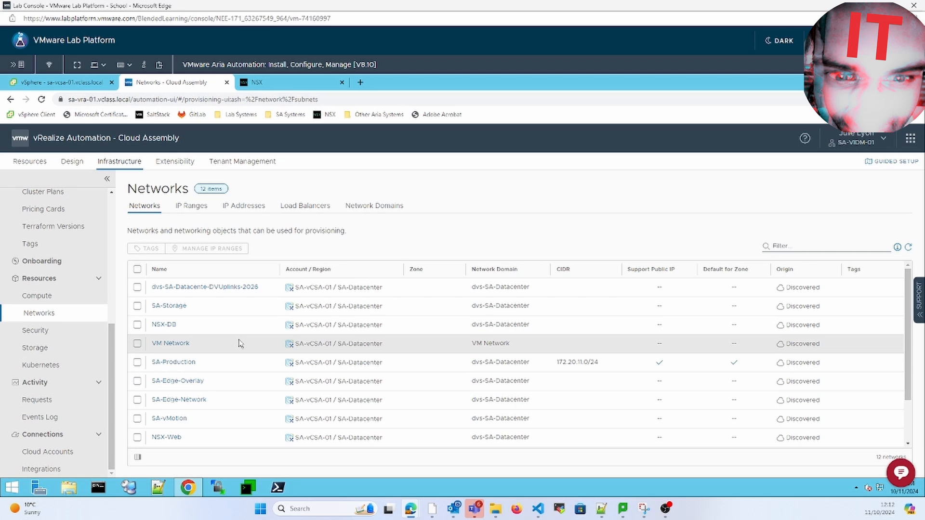
scroll(116, 325, up, 5)
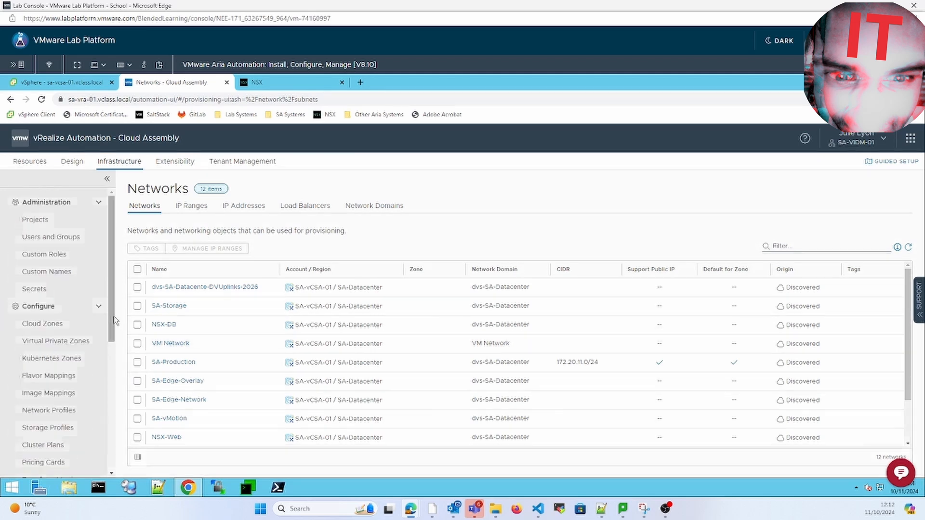
click(67, 410)
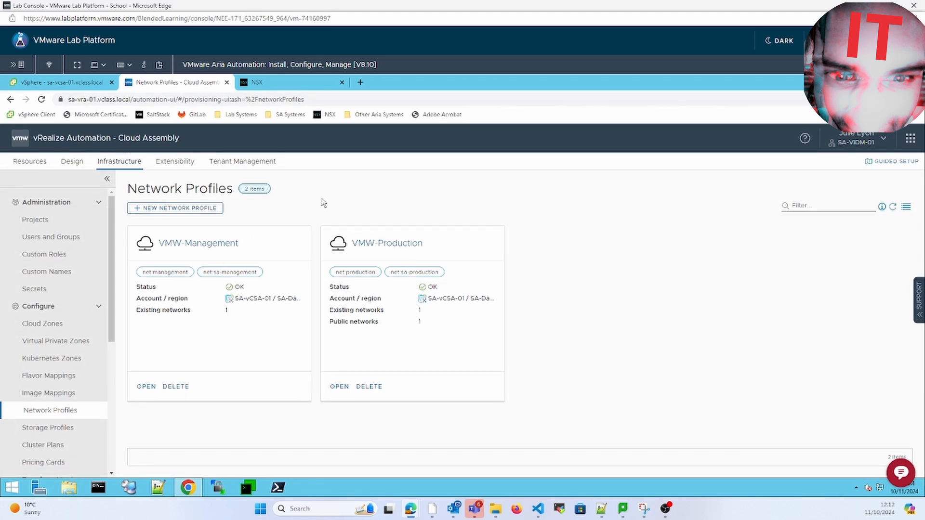
- Create a network profile for SA-vCSA-01 / SA-Datacenter named Day-2-Action, described 'Testing Day-2 action'
click(193, 209)
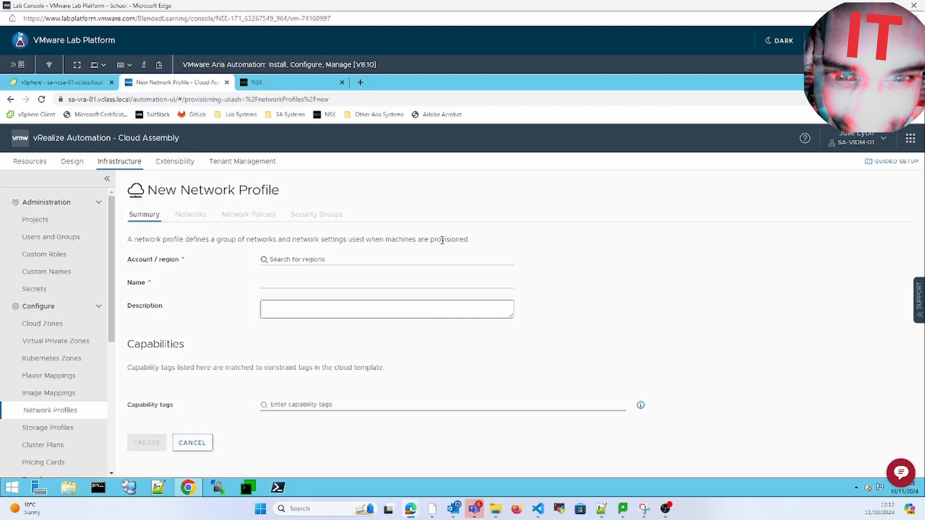
click(381, 259)
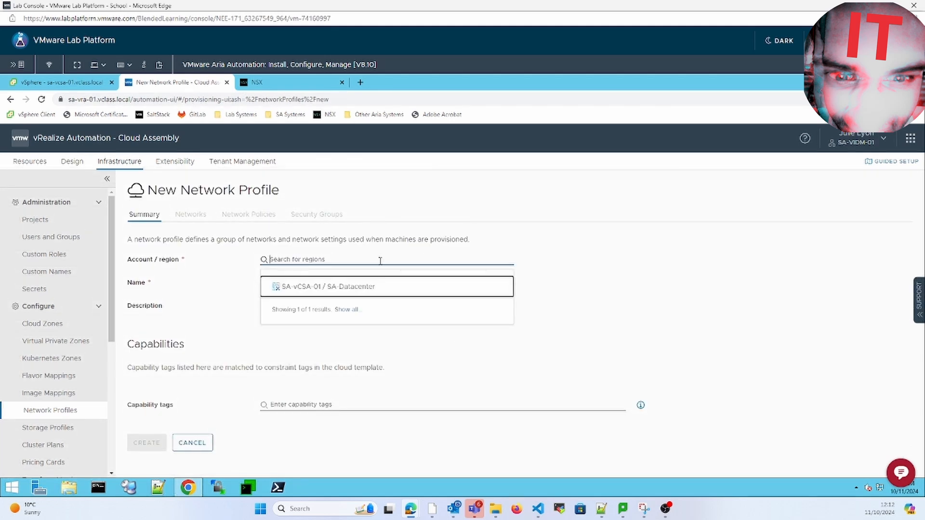
click(365, 287)
click(364, 281)
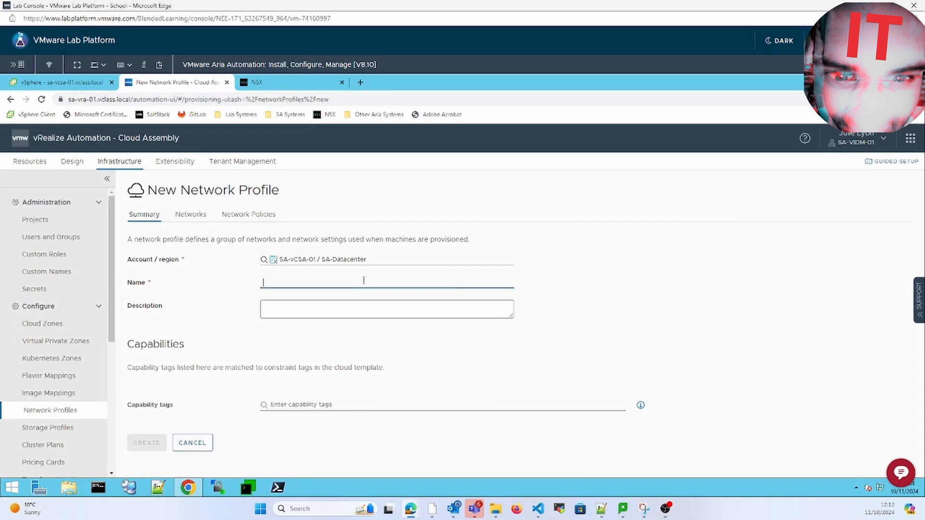
text(c)
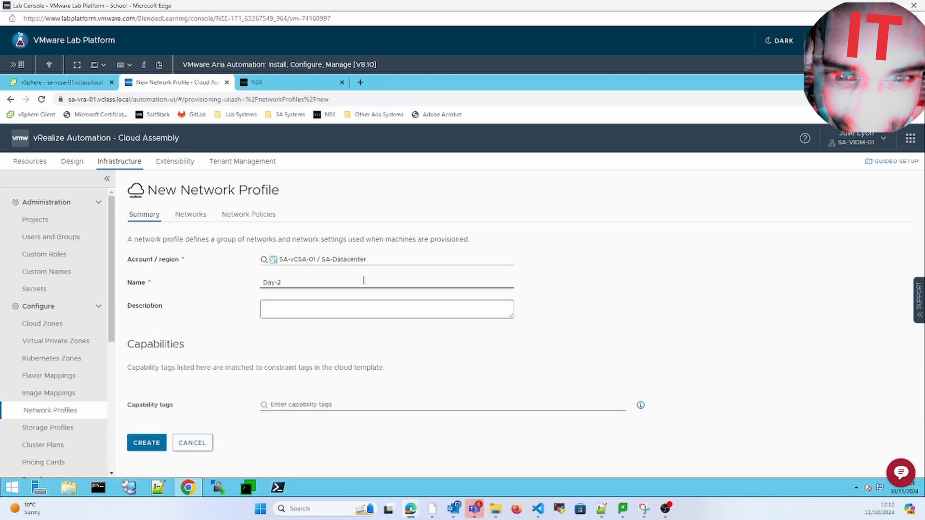
text(ay-2-Action)
click(337, 310)
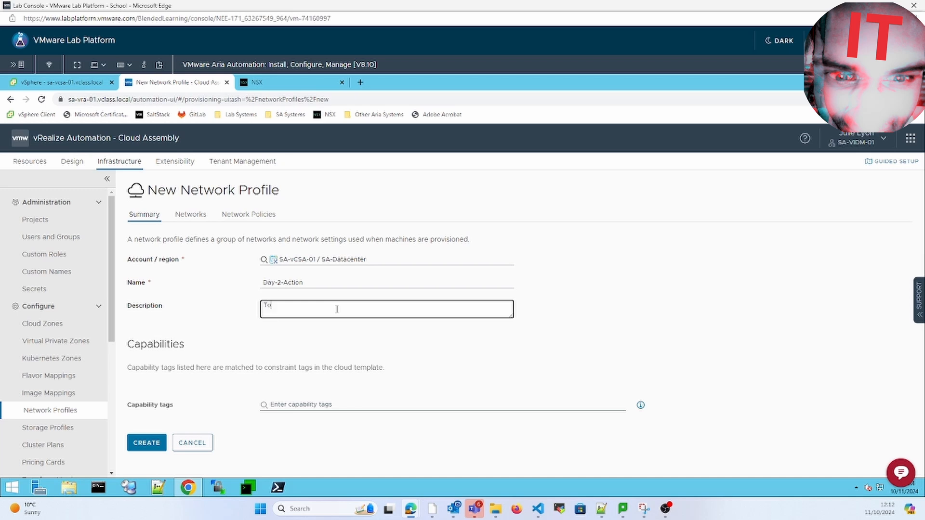
text(Testing Day-2 action)
- Add SA-Management (172.20.10.0/24) and SA-Production (172.20.11.0/24) to the profile's networks
click(191, 215)
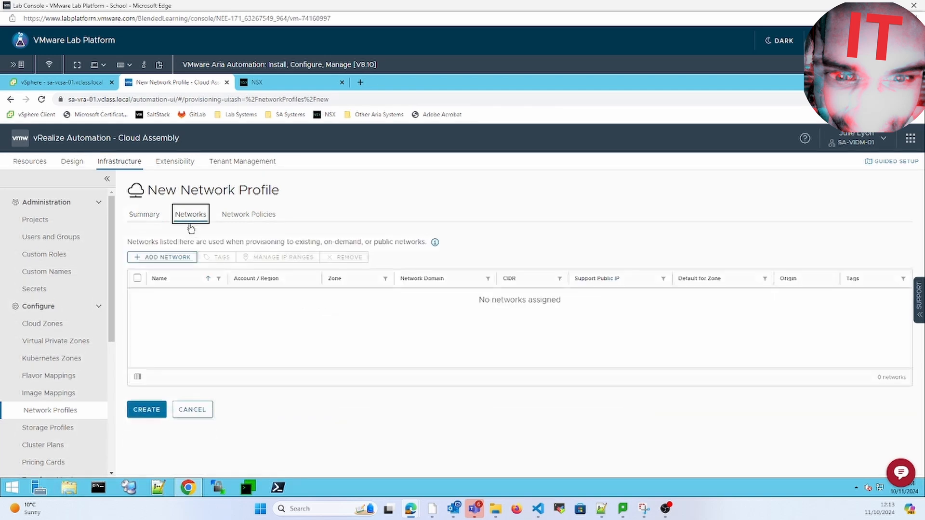
click(163, 257)
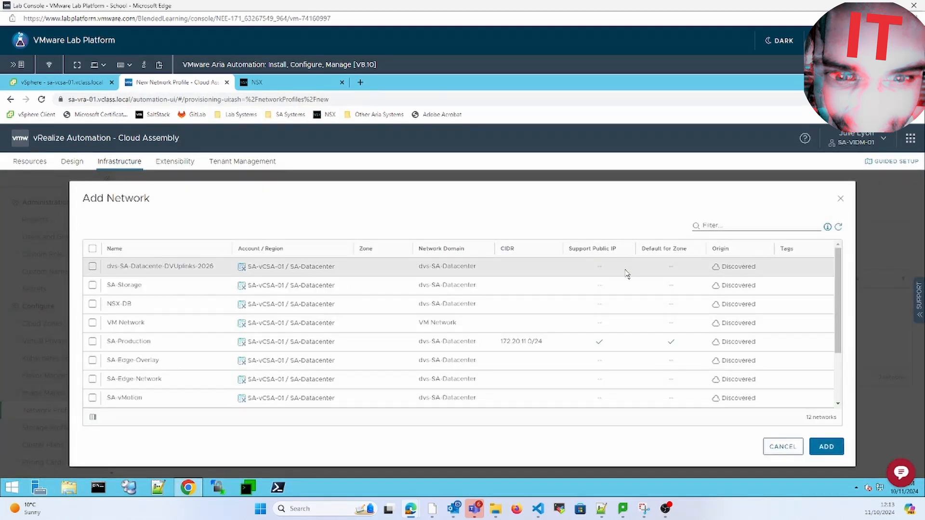
click(834, 372)
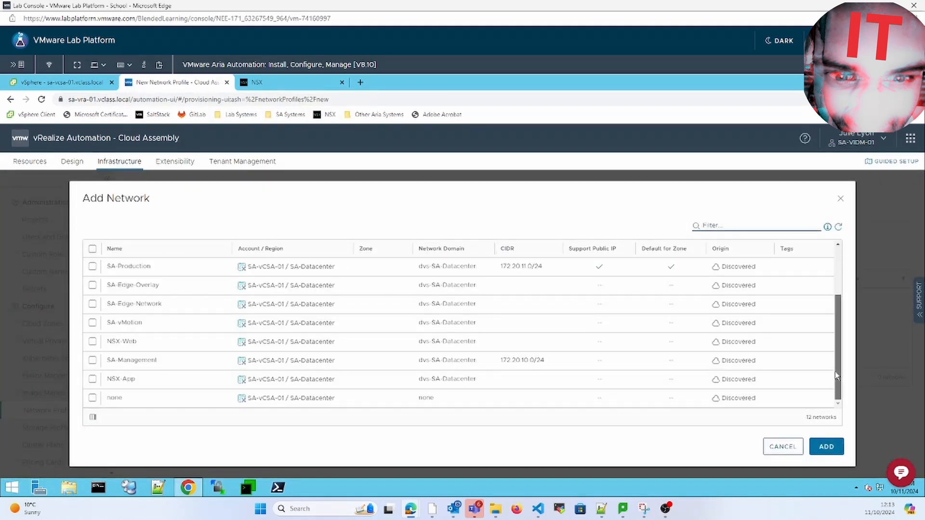
click(92, 360)
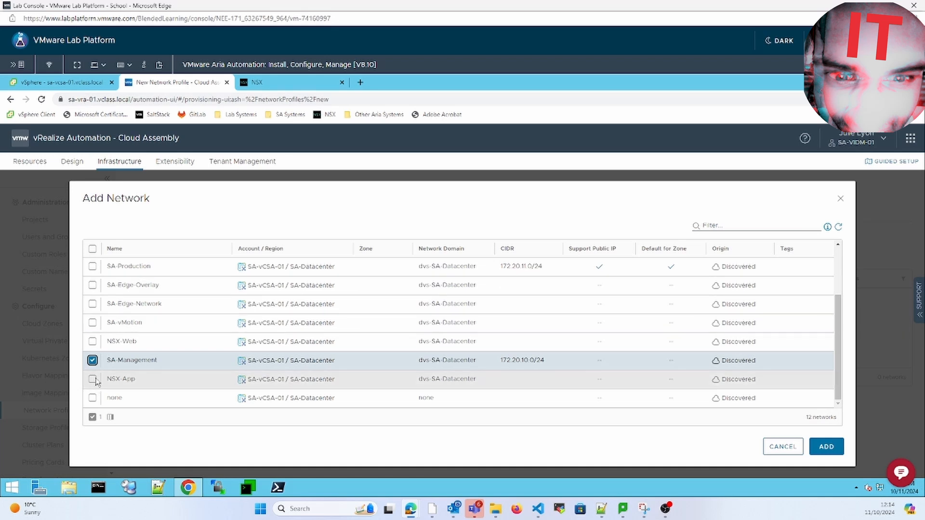
click(92, 266)
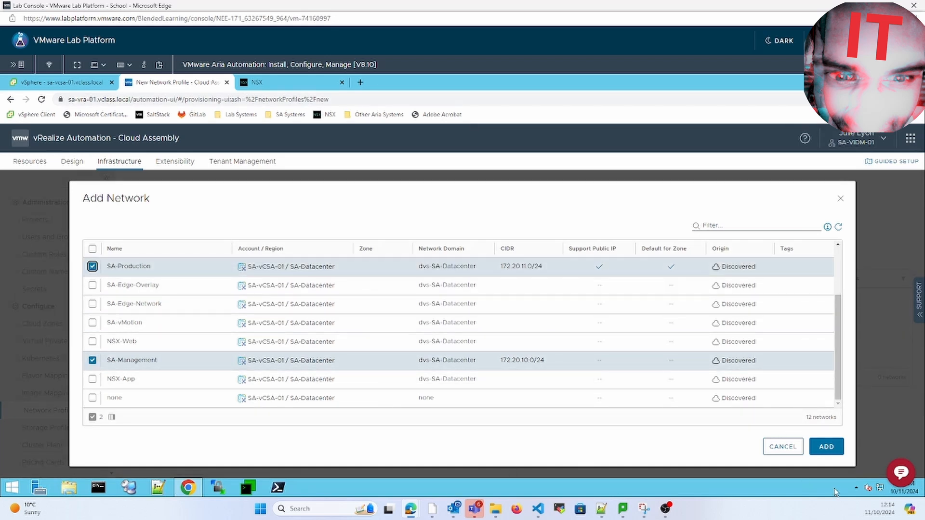
click(826, 447)
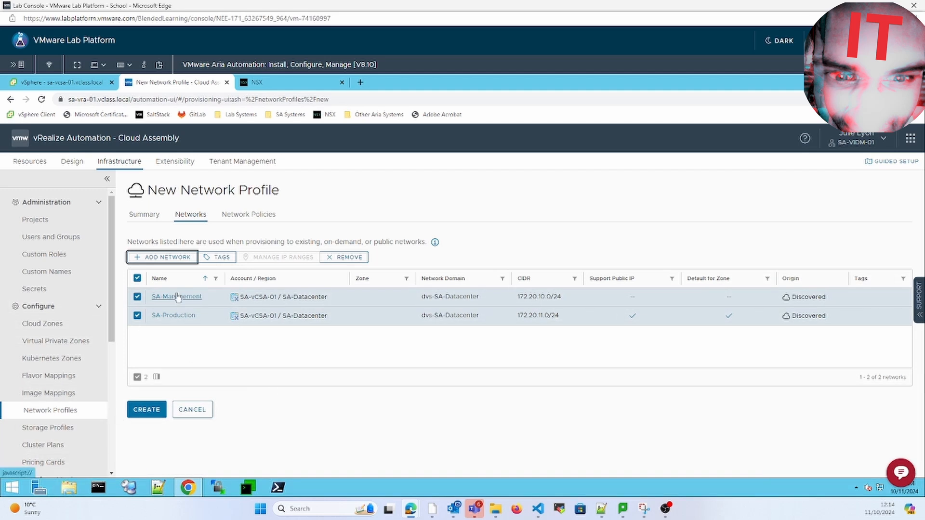
- Tag the SA-Management network with net:vmw-mgmt
click(138, 315)
click(218, 257)
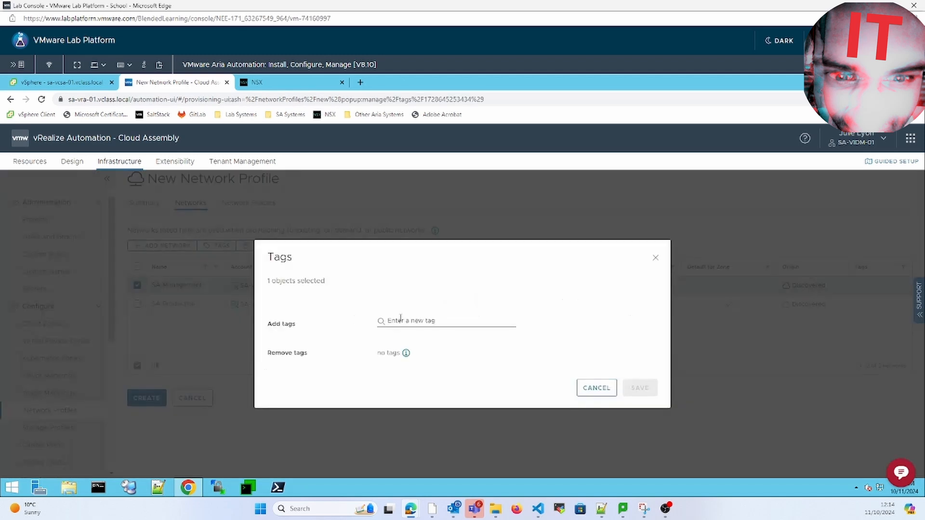
text(net:vmware)
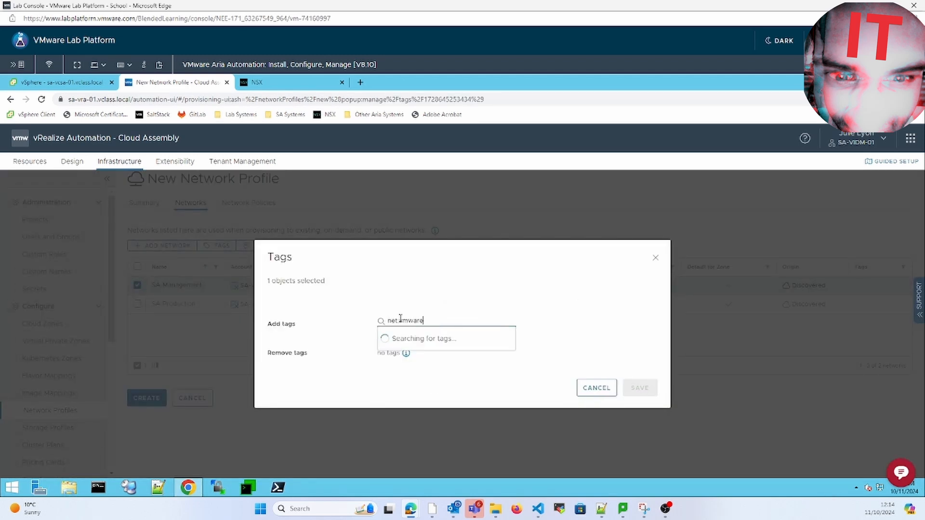
key(BackSpace)
key(BackSpace)
key(BackSpace)
text(-mgmt)
key(Return)
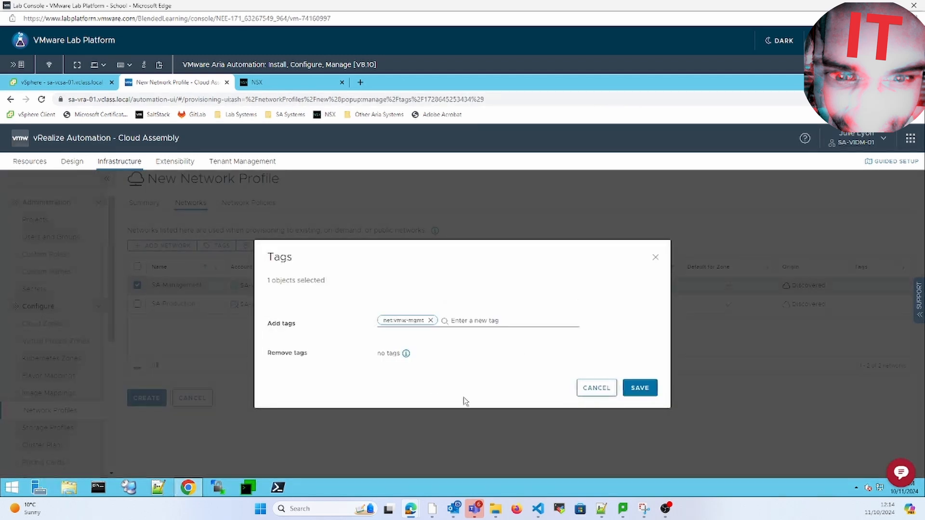
click(654, 391)
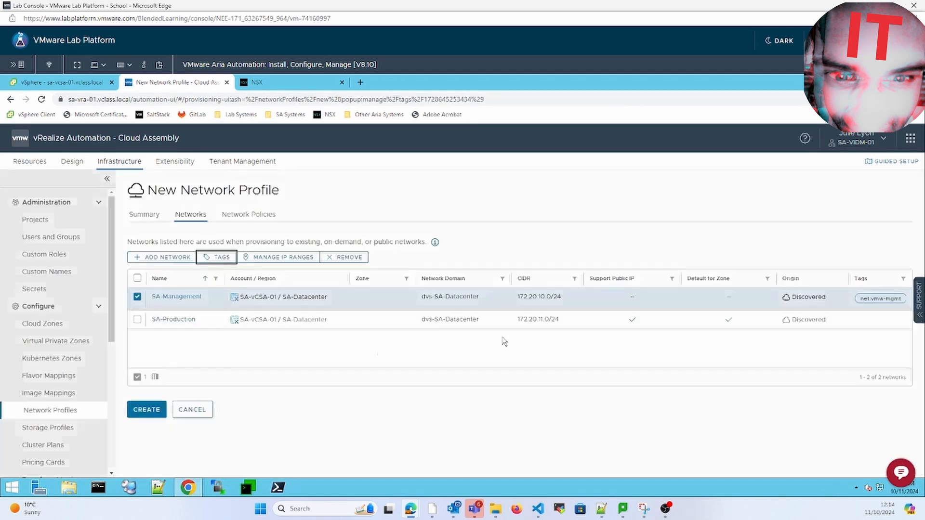
- Tag the SA-Production network with net:vmw-prod
click(137, 307)
click(137, 319)
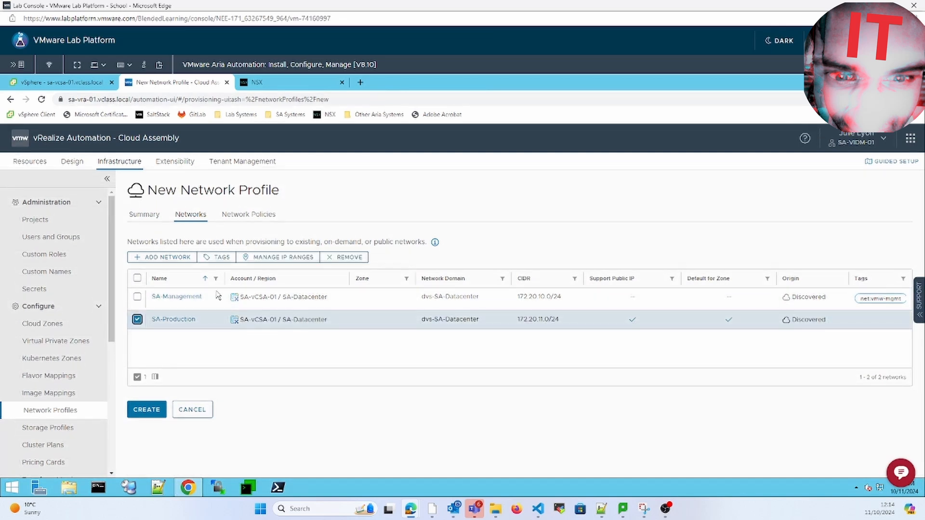
click(224, 257)
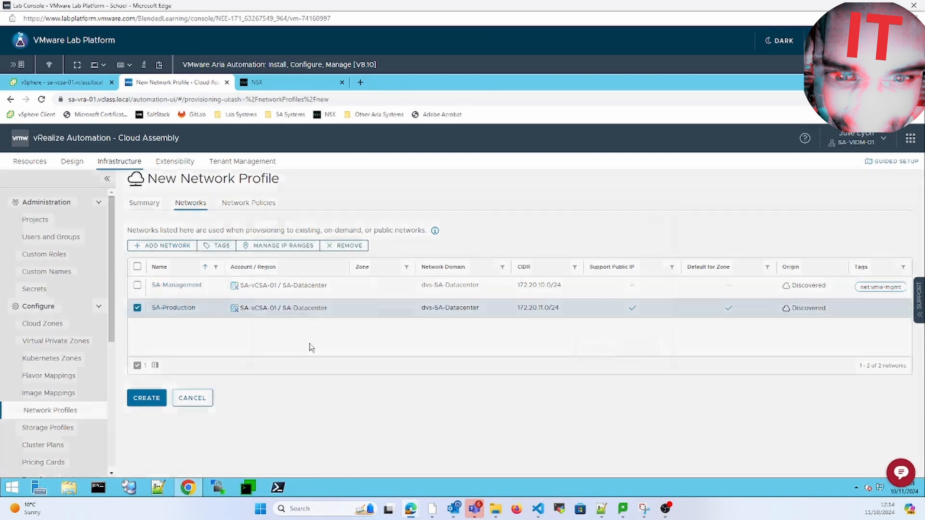
click(408, 322)
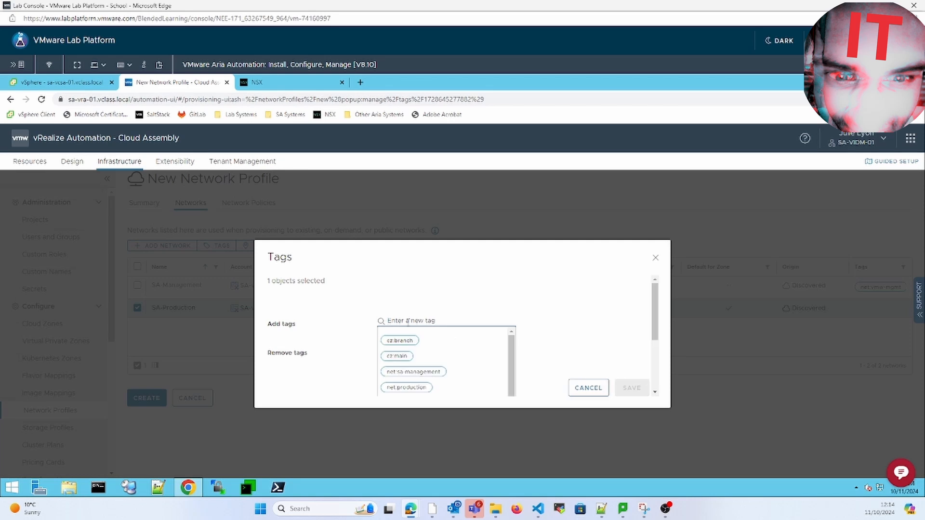
text(net:vwm)
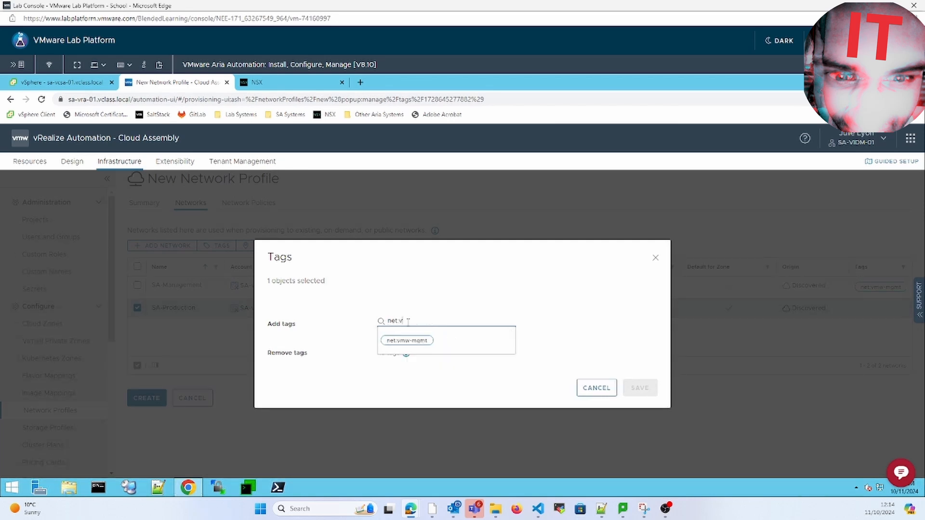
key(BackSpace)
key(BackSpace)
text(mw-prod)
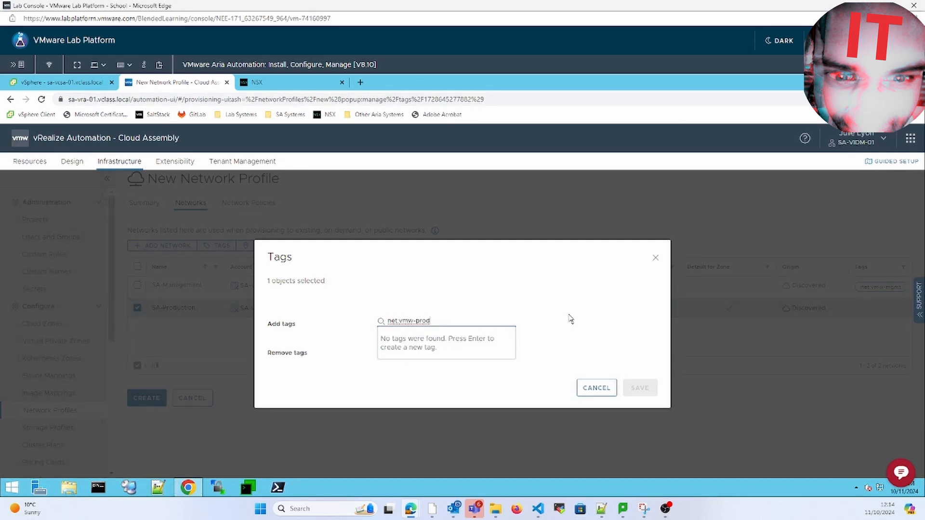
key(Return)
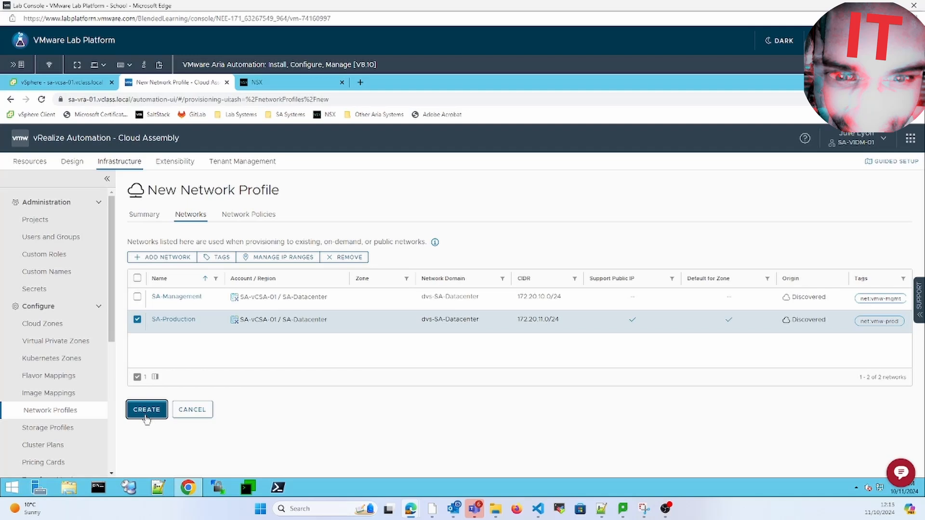
- Create the Day-2-Action profile, then reopen it to check both tagged networks
click(146, 414)
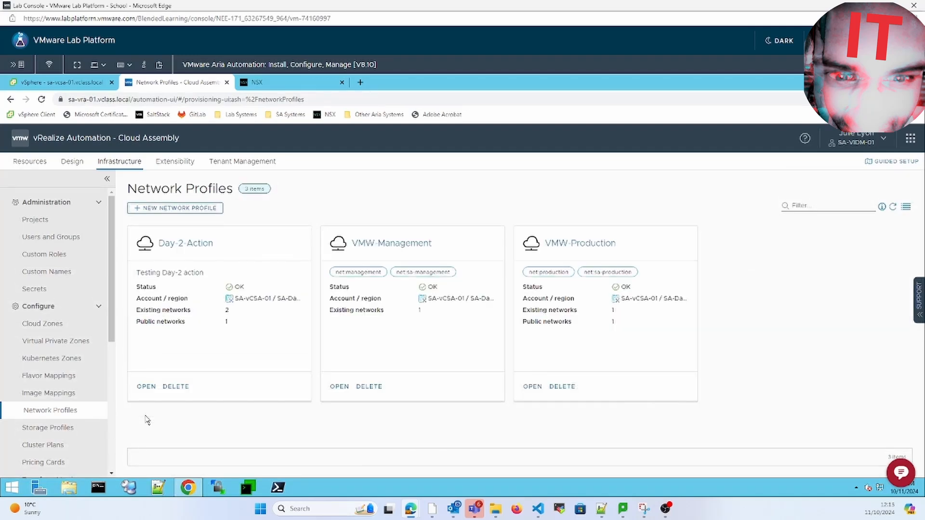
click(200, 245)
click(191, 218)
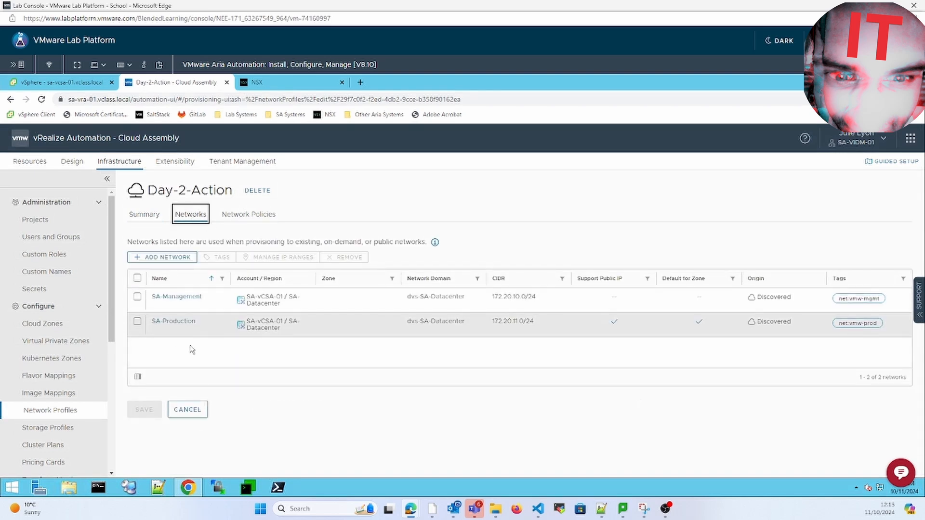
- Start a blank-canvas cloud template named Network-Day-2-Action in the VMW-FIN project
click(82, 166)
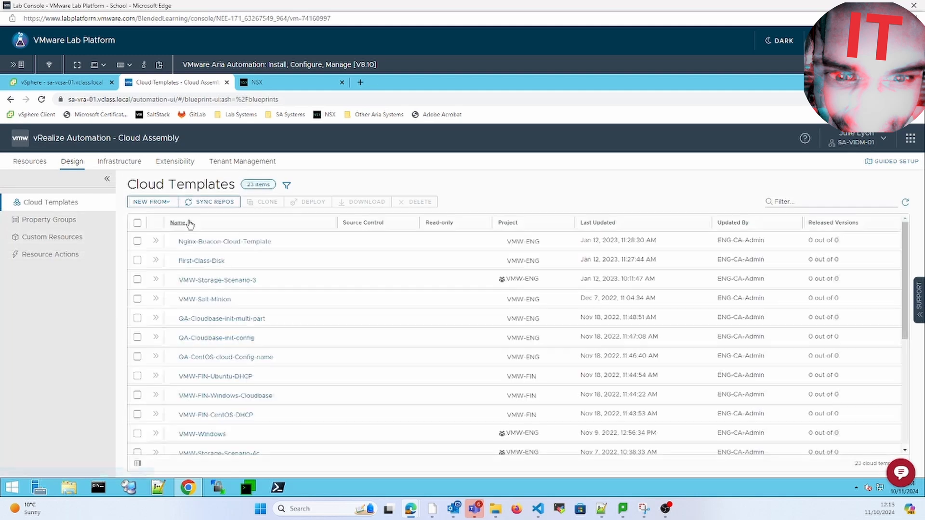
click(164, 203)
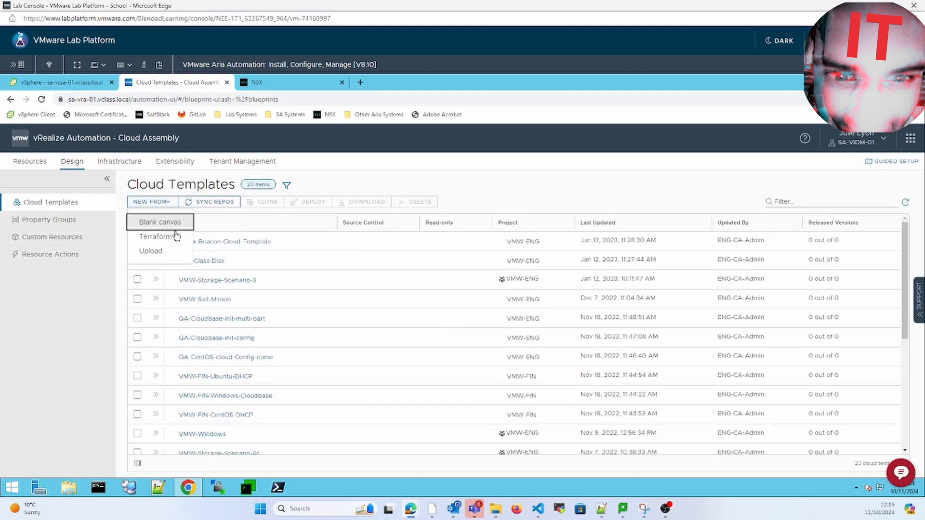
click(170, 225)
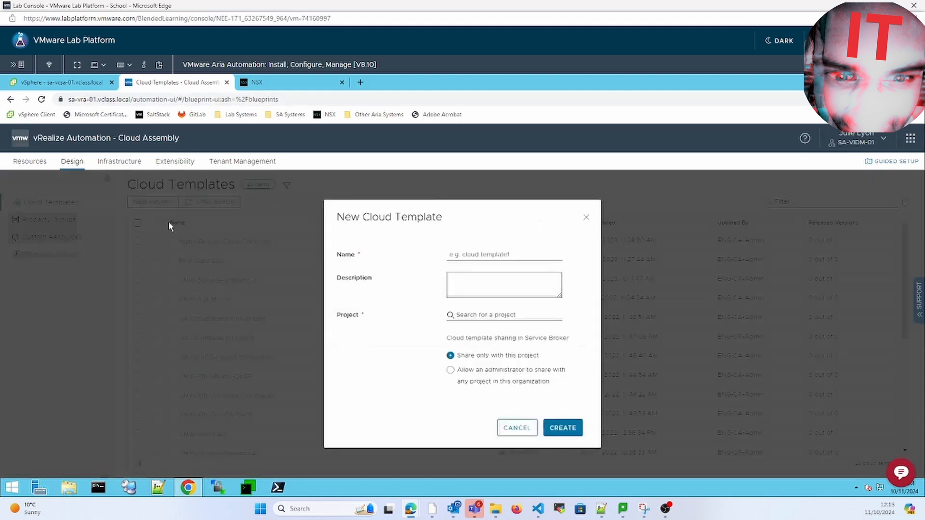
click(504, 254)
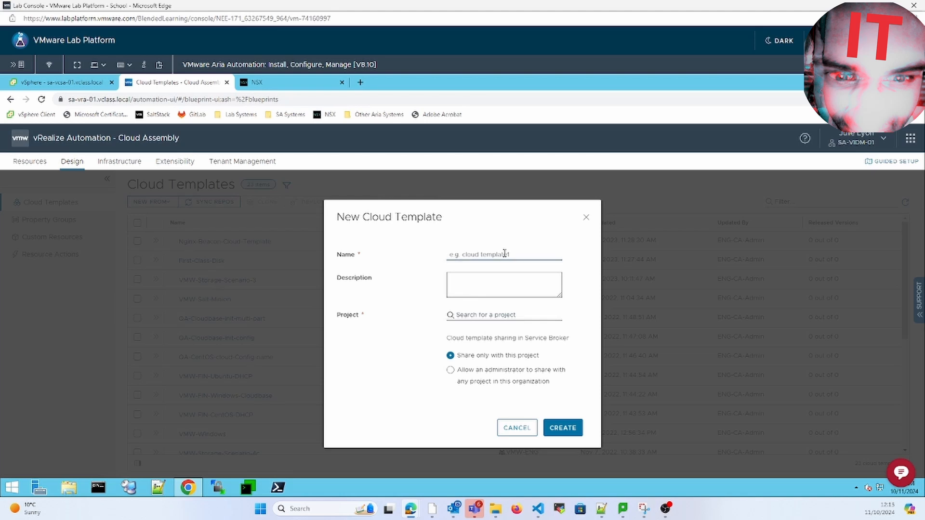
text(Network)
text(-Day)
text(-2-Audio)
click(501, 315)
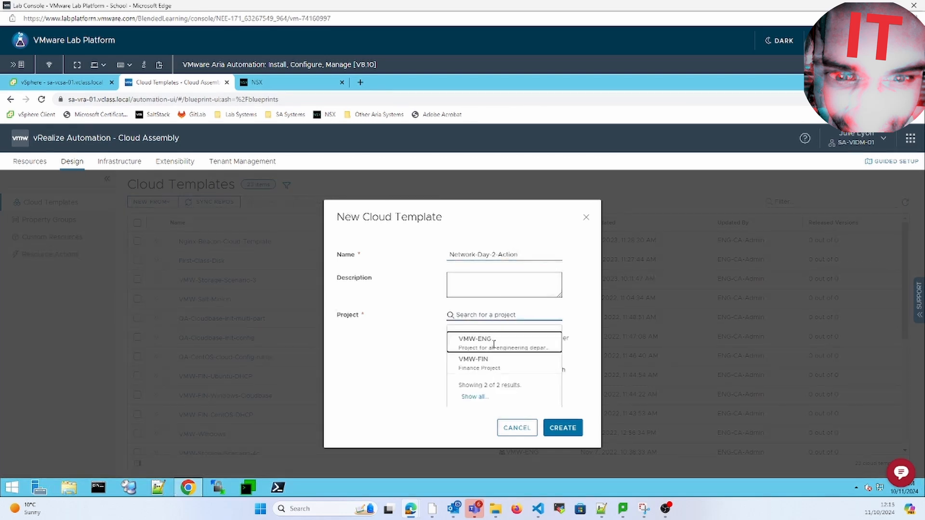
click(490, 360)
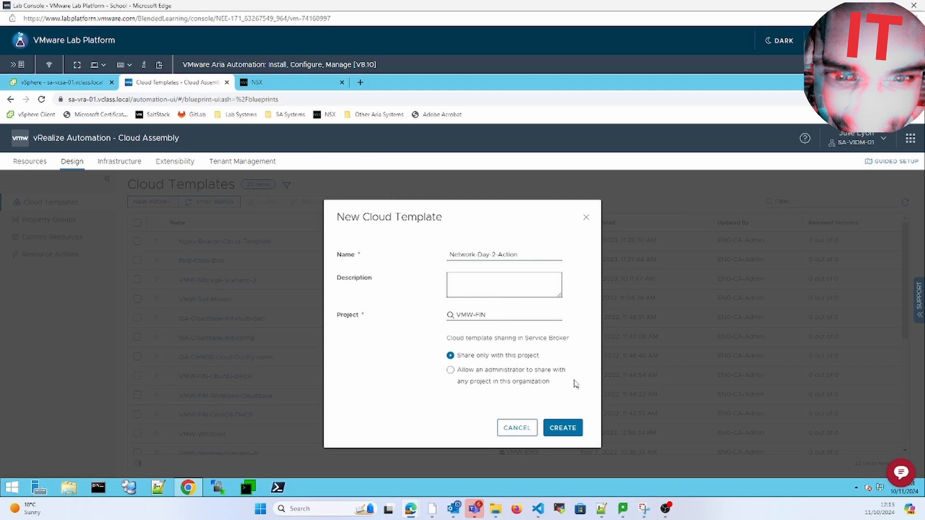
- Create the template, add a machine, and set its image to VMW-CentOS
click(569, 430)
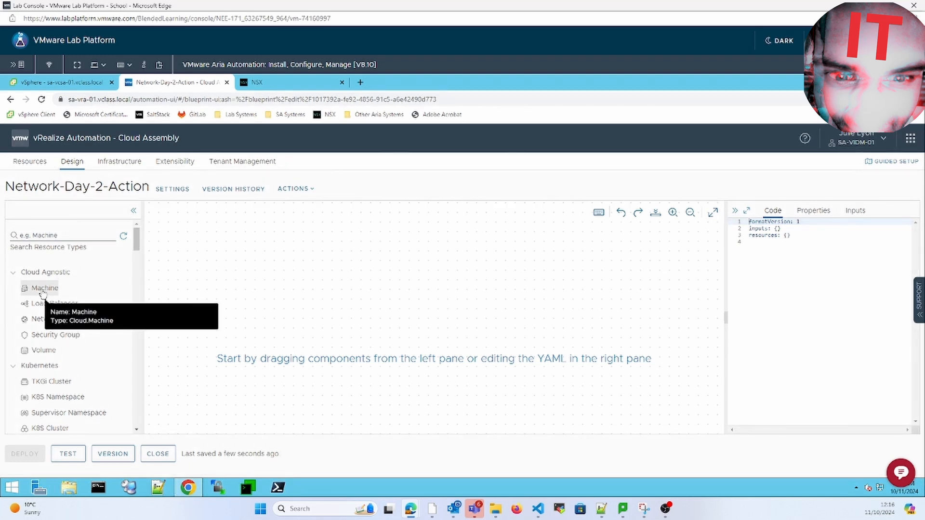
drag(43, 294, 370, 289)
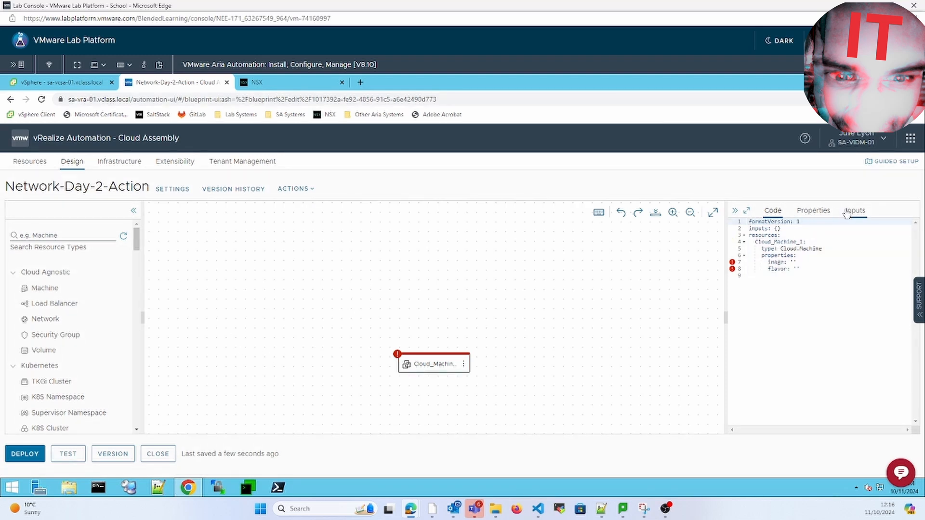
click(797, 262)
key(ctrl+space)
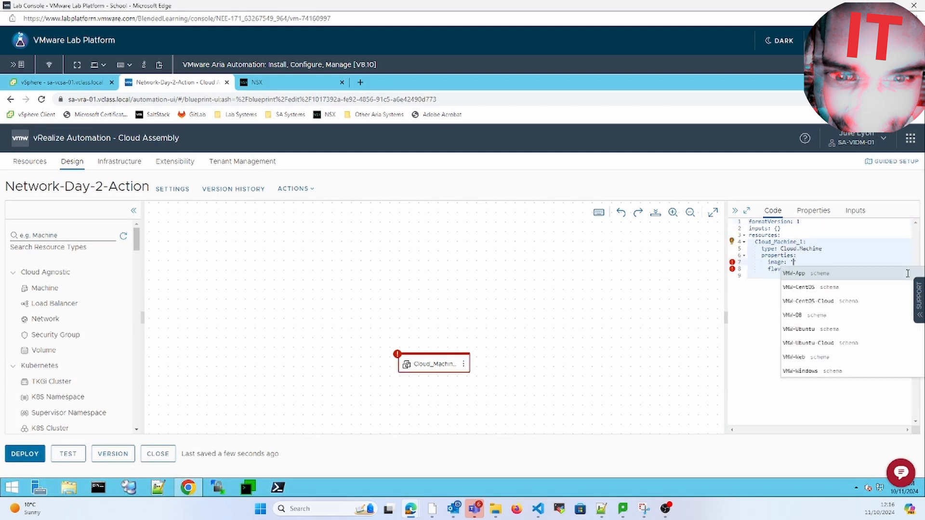
click(831, 289)
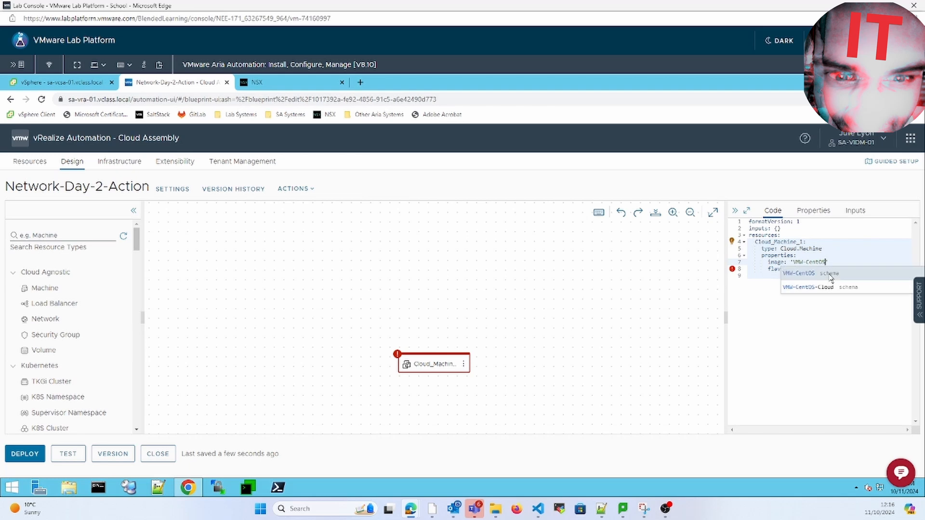
click(866, 257)
- Set the machine flavor to VMW-Small and remove the quotes around VMW-CentOS
click(856, 266)
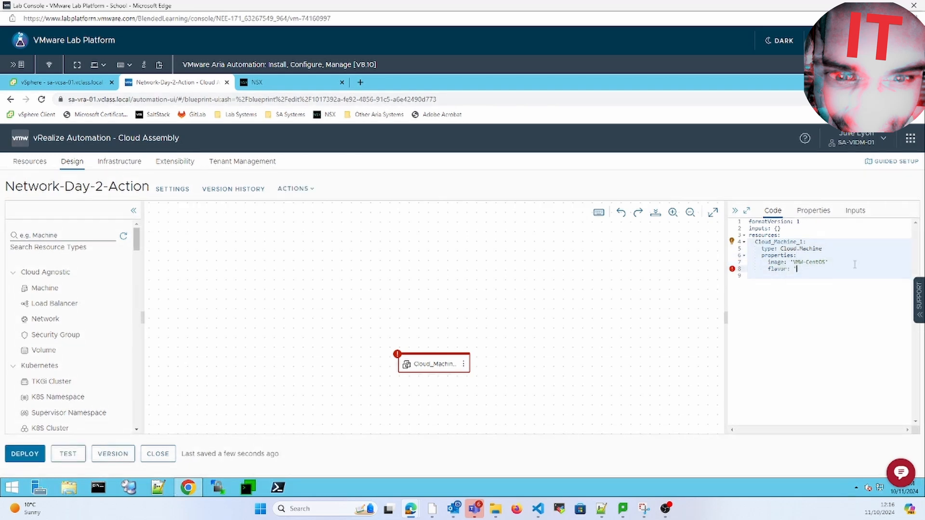
key(BackSpace)
key(BackSpace)
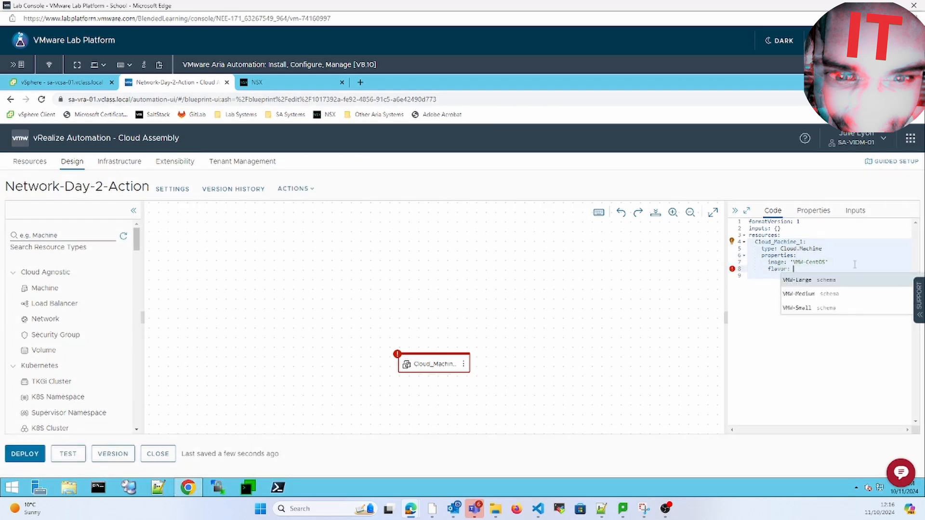
click(802, 307)
click(842, 261)
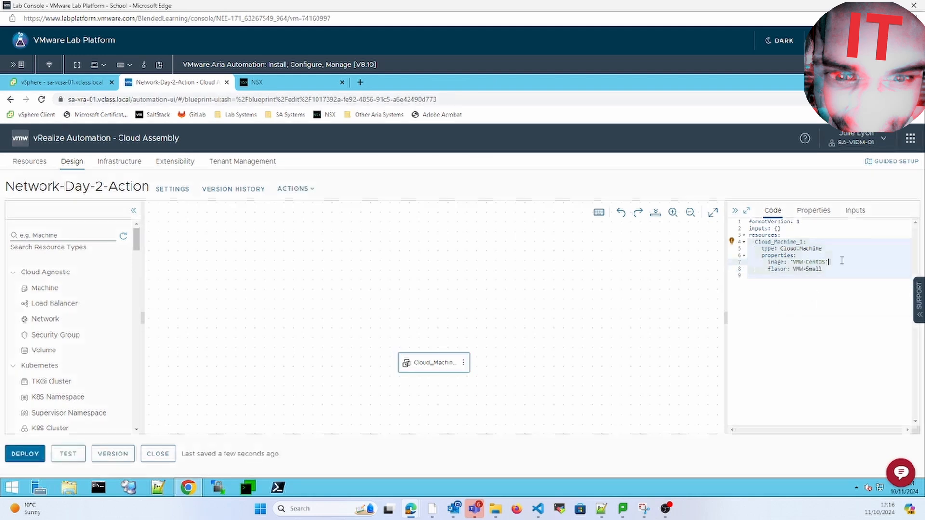
key(BackSpace)
click(795, 261)
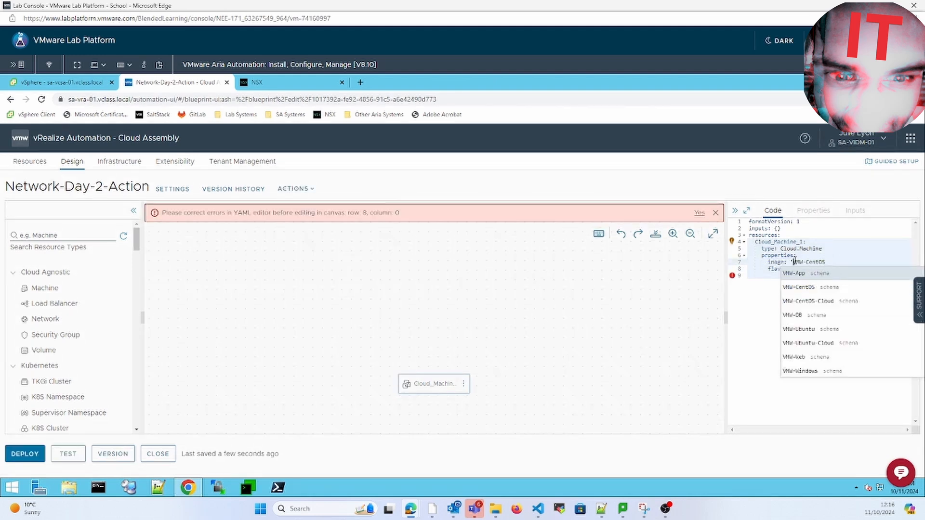
key(BackSpace)
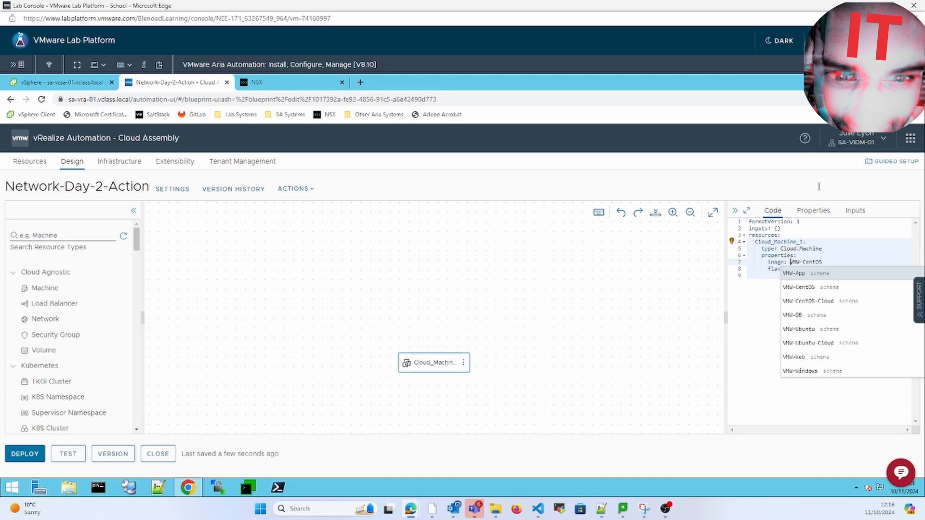
click(854, 214)
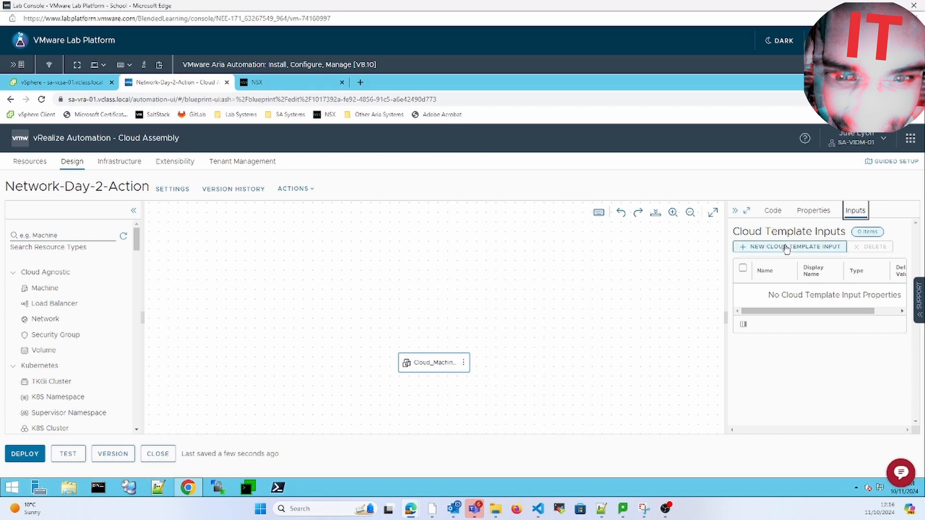
- Define input NetworkDay2 titled 'Select an existing network' with default value vmw-prod
click(786, 248)
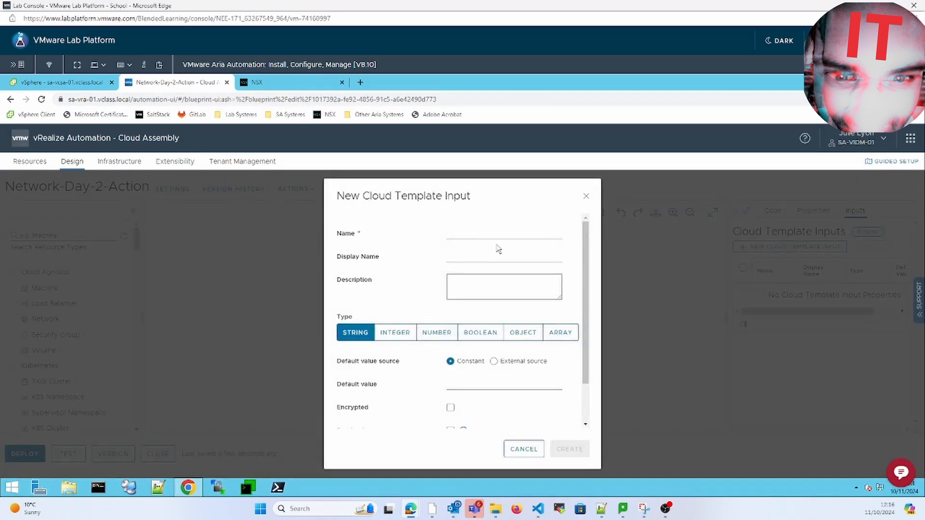
click(479, 234)
text(Netw)
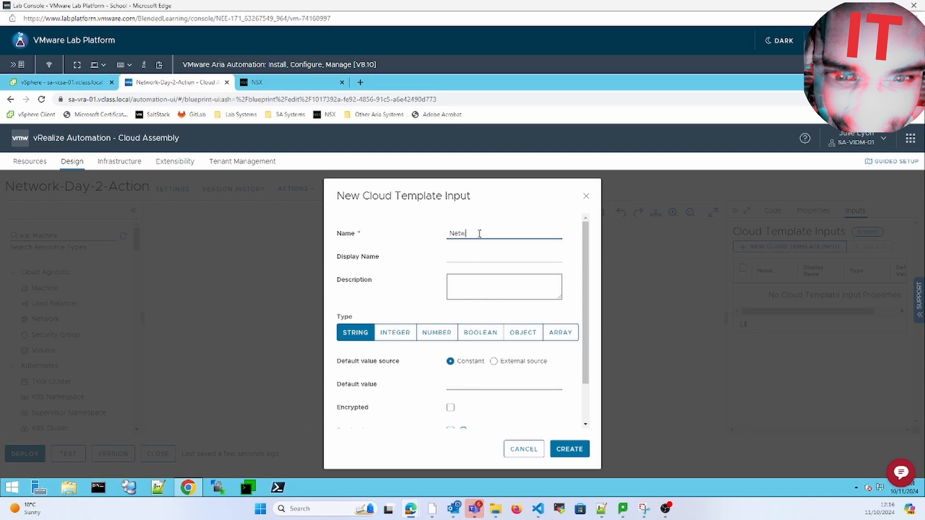
text(orkDay2)
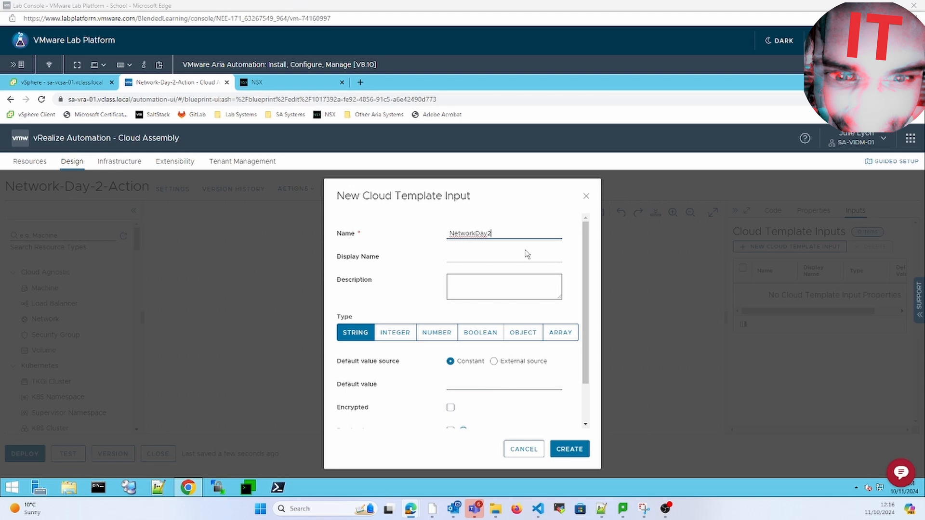
click(489, 255)
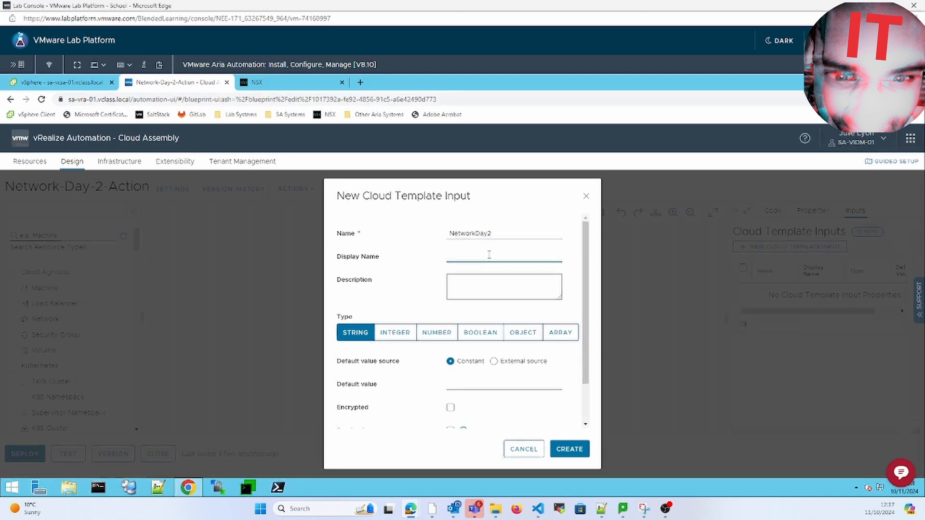
text(Select an exisitng network)
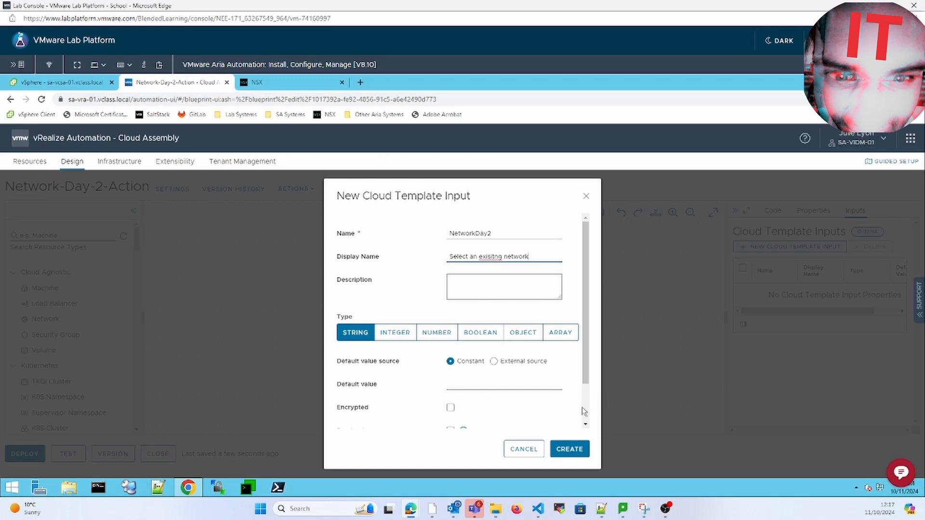
scroll(585, 410, down, 1)
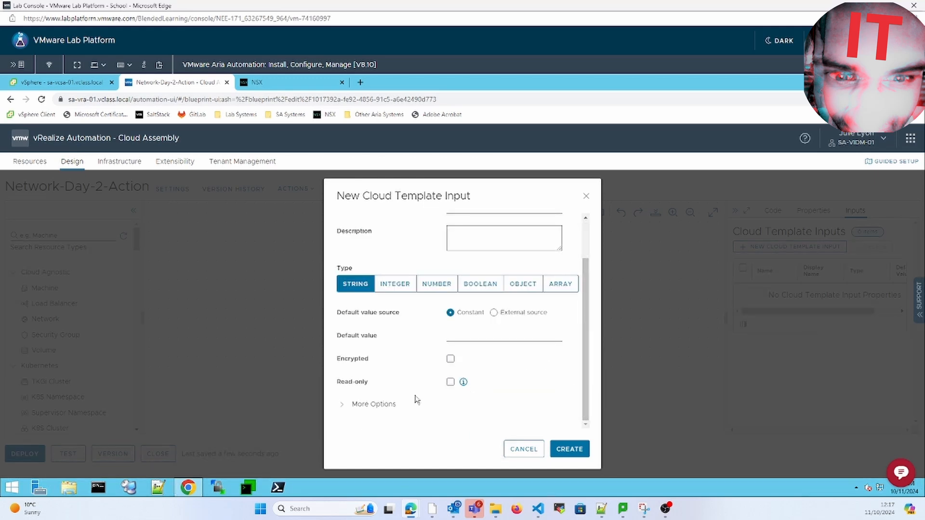
click(490, 339)
text(vmw-prod)
click(586, 425)
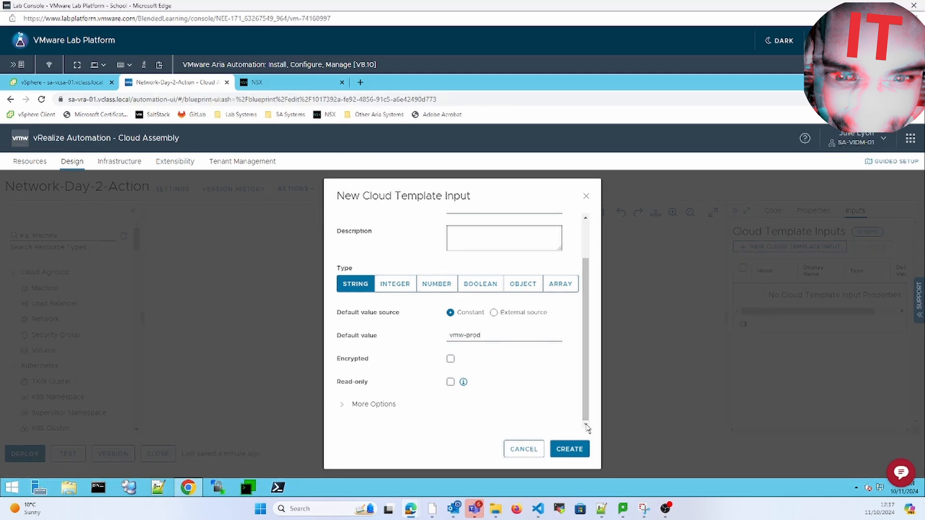
- Give the input enum values vmw-prod and vmw-mgmt and create it
click(342, 406)
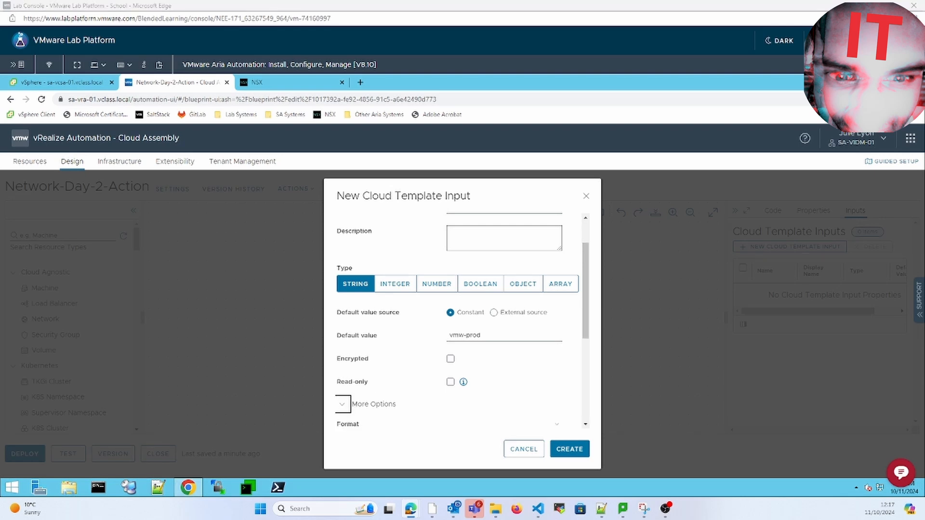
scroll(588, 384, down, 4)
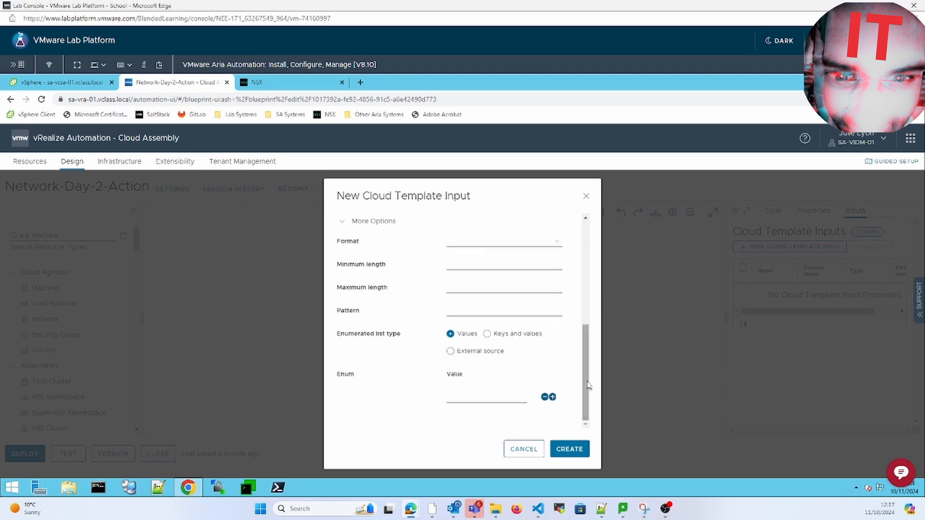
click(449, 399)
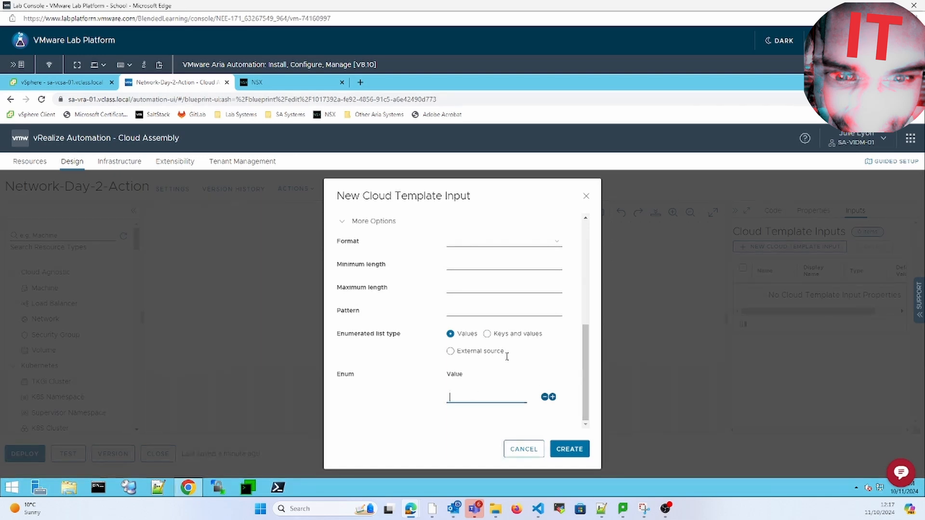
text(vmw-prod)
click(552, 397)
click(480, 421)
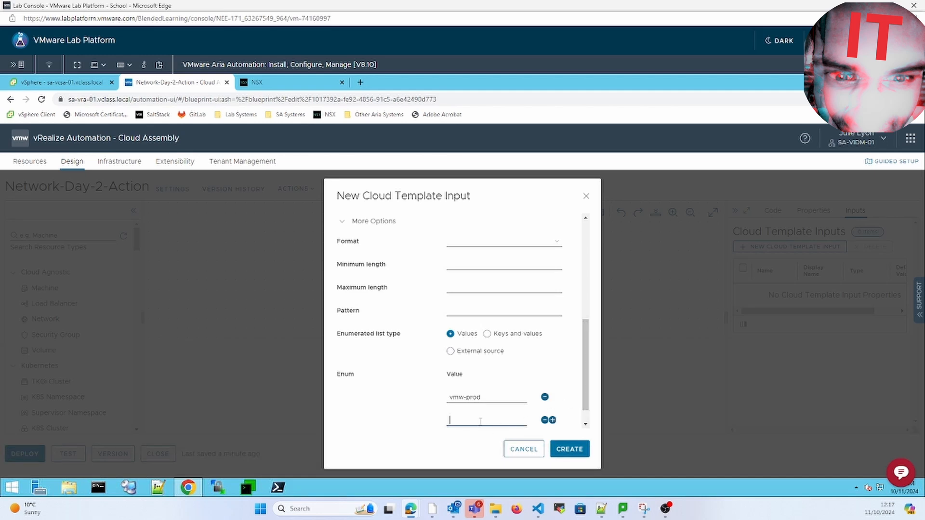
text(vmw-mgmt)
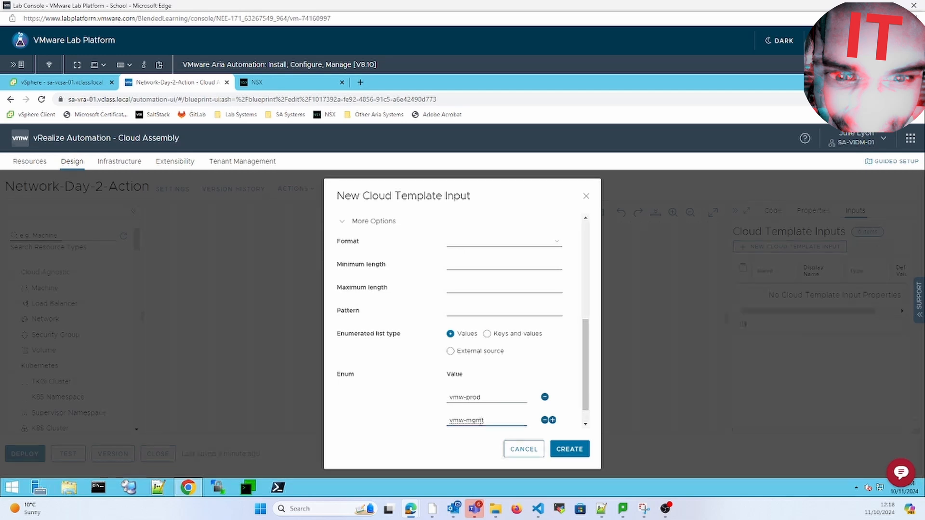
click(582, 447)
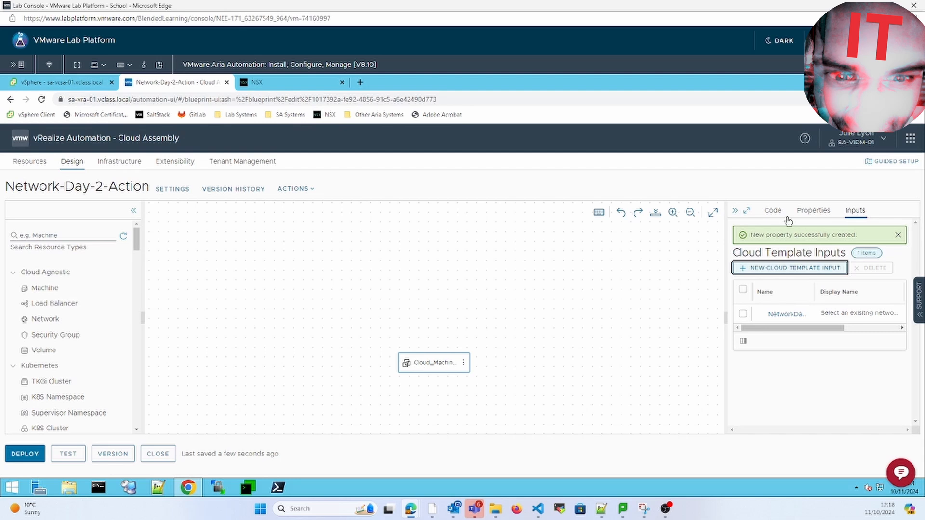
- Drag a Network onto the canvas and check Cloud_Network_1's YAML shows networkType existing
click(774, 212)
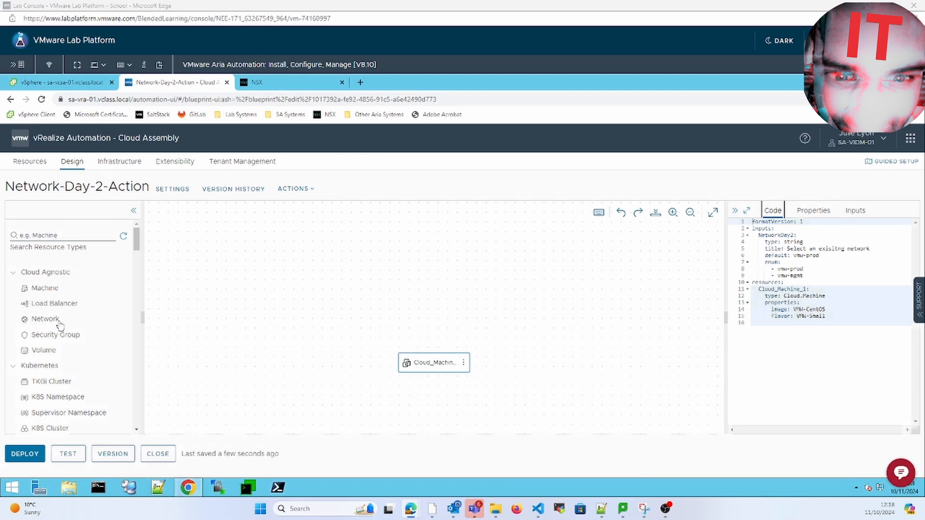
drag(55, 324, 337, 378)
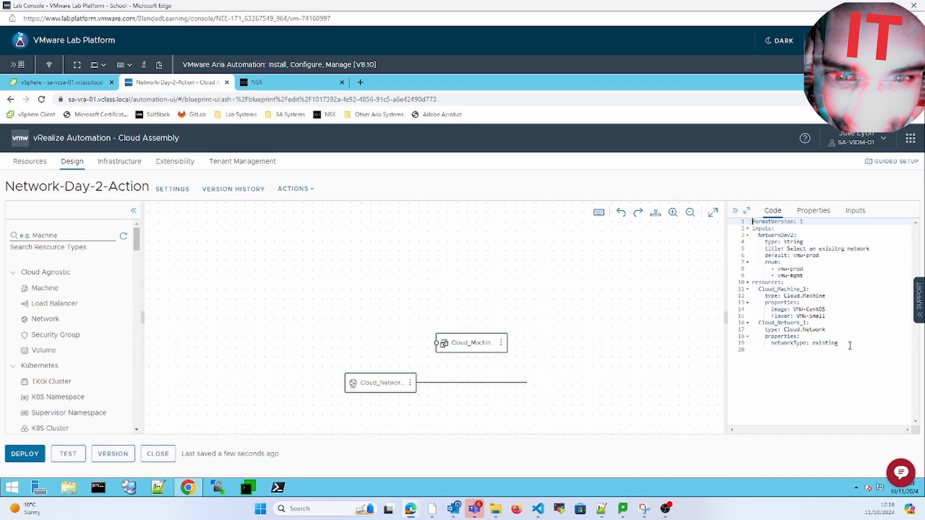
click(849, 344)
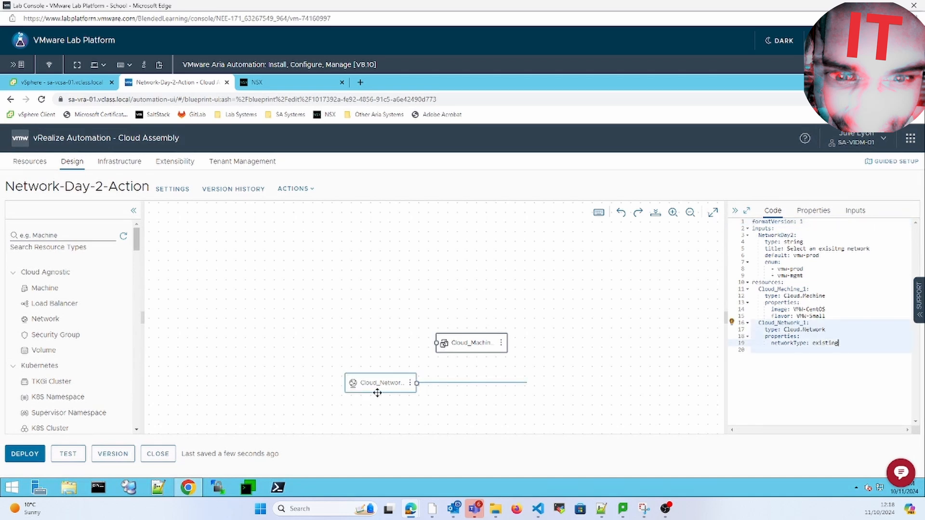
- Add network constraint tag ${"net:"+input.NetworkDay2} to Cloud_Network_1 and apply it
click(814, 211)
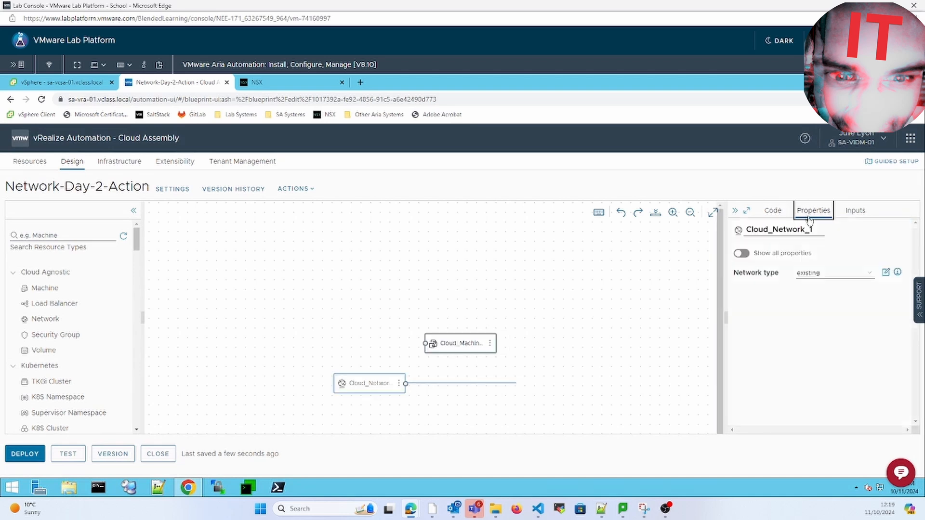
click(742, 254)
scroll(743, 331, down, 3)
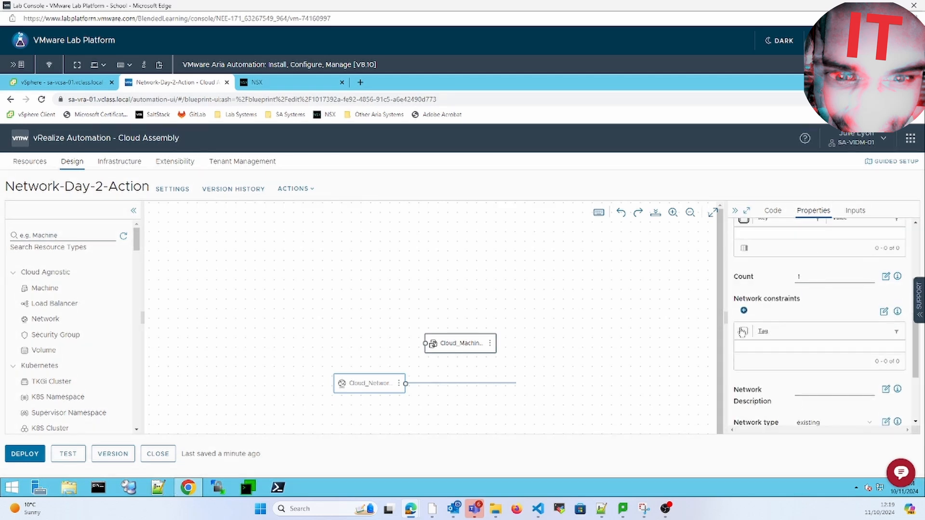
click(743, 310)
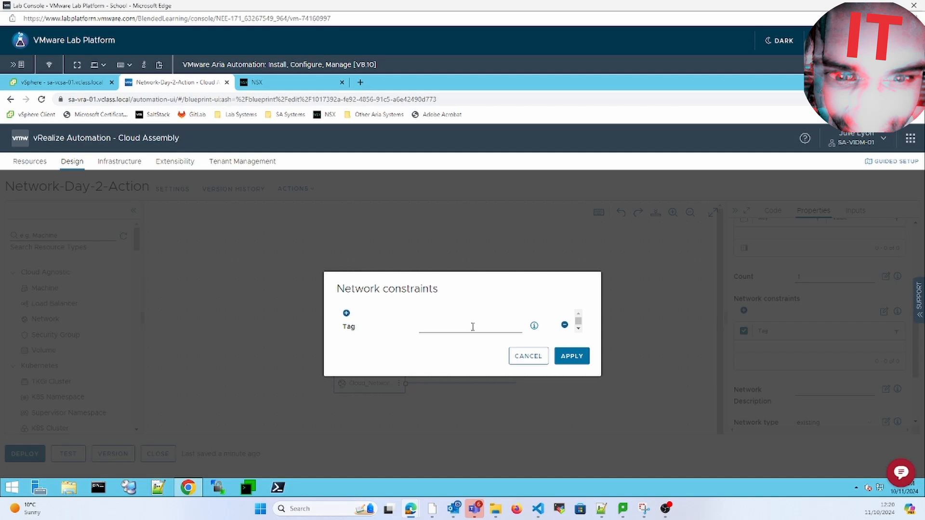
click(470, 325)
text(@@)
key(BackSpace)
key(BackSpace)
text("")
text(net)
text(+)
text(input)
text(.Net)
text(wo)
text(rkDay)
text(2)
click(573, 356)
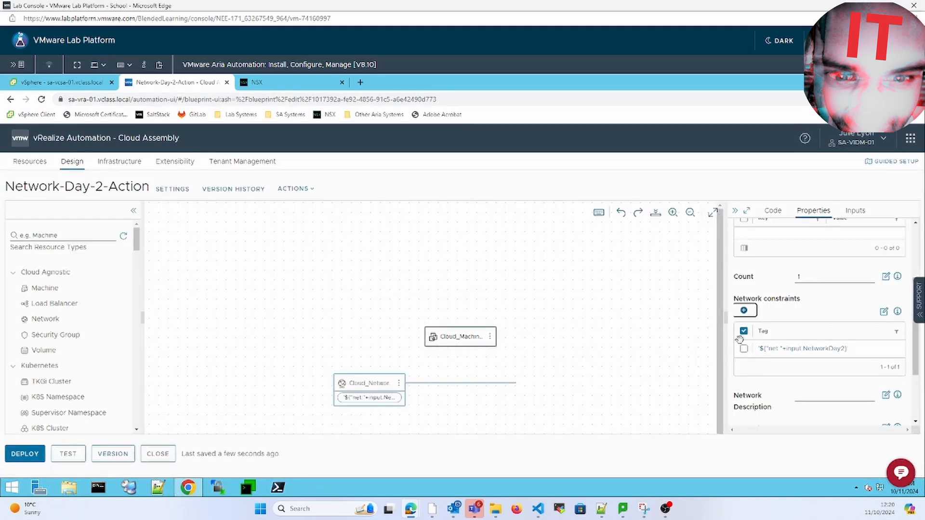
- Review the NetworkDay2 input and template code, then link Cloud_Machine_1 to Cloud_Network_1
click(855, 212)
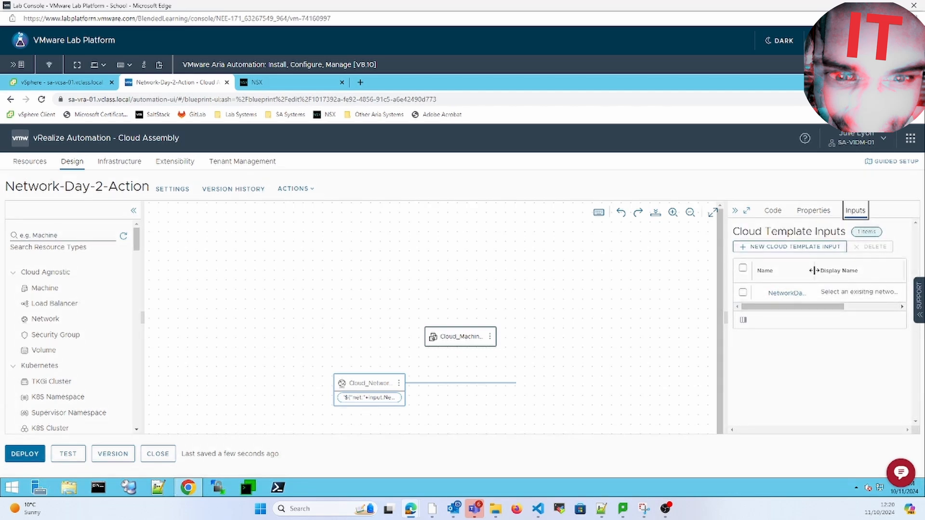
drag(814, 270, 830, 275)
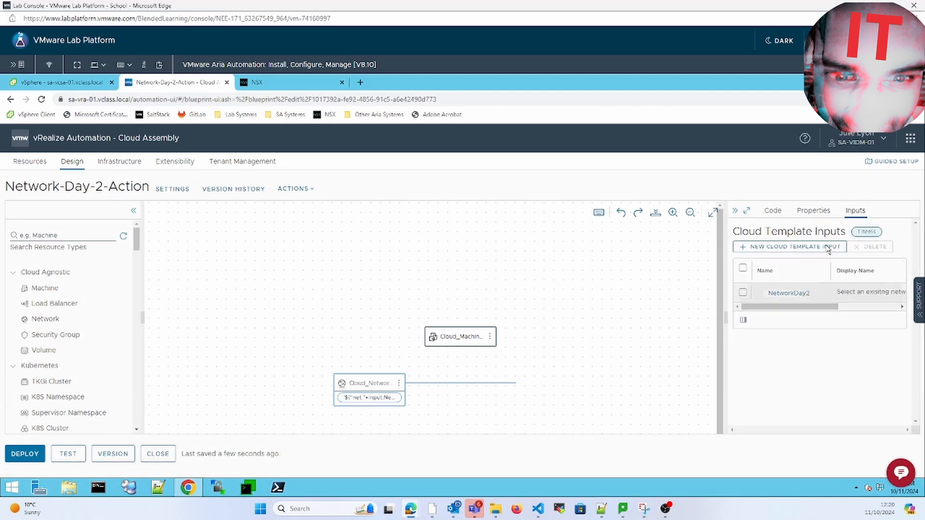
click(813, 210)
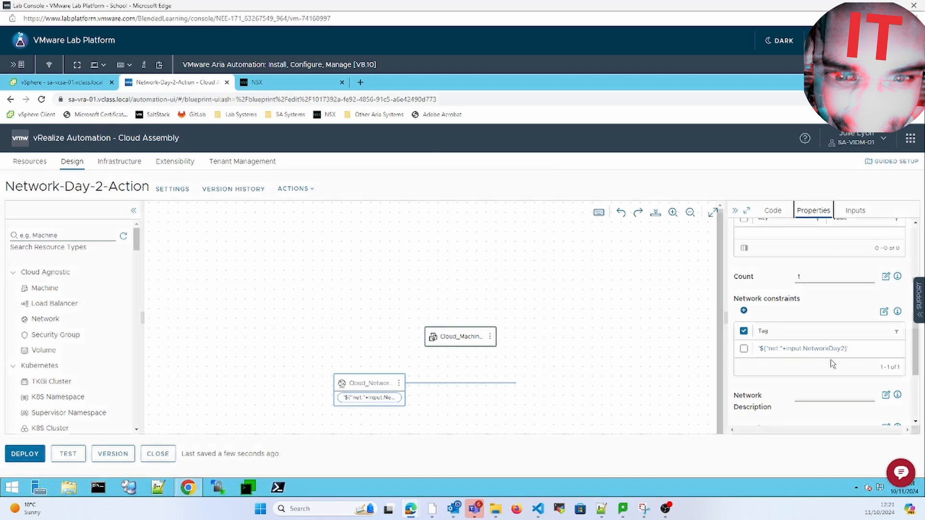
click(772, 211)
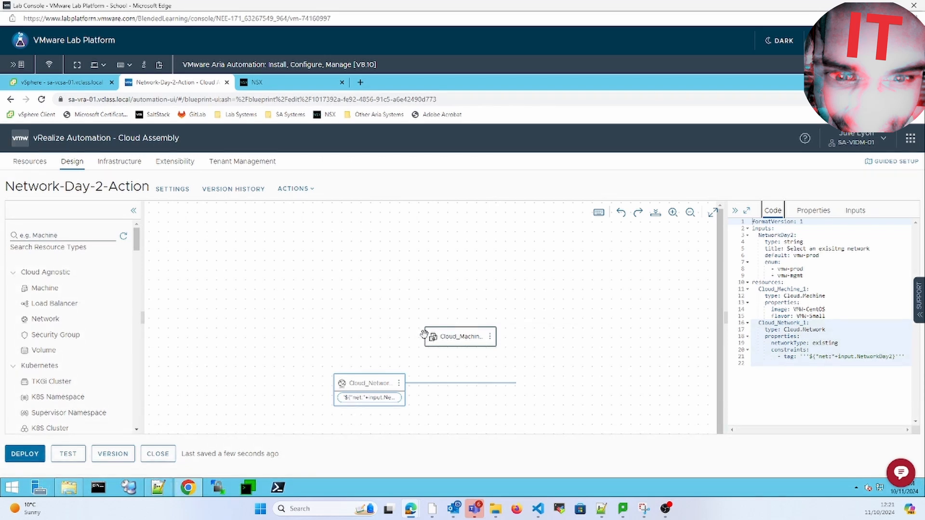
drag(418, 375, 403, 384)
drag(408, 390, 406, 384)
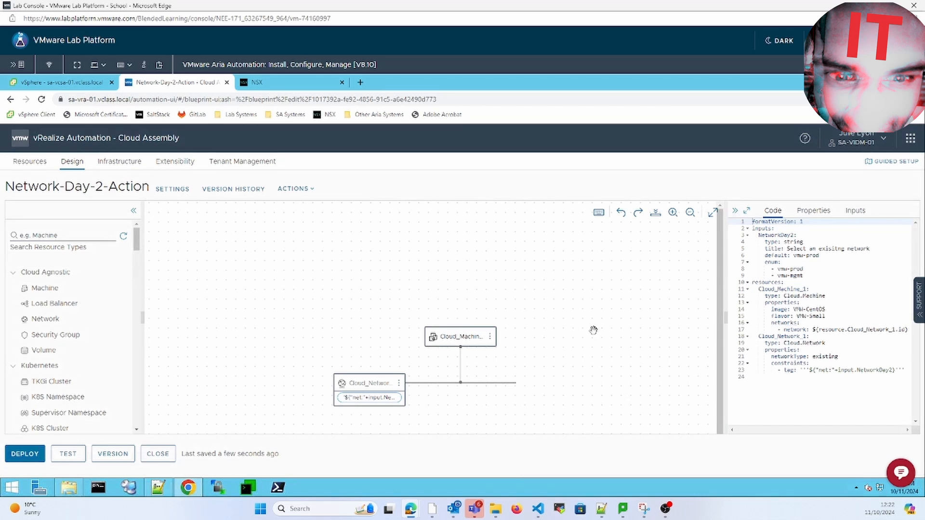
- Test the template with vmw-prod and read the error: no network profile matches net:vmw-prod
click(68, 454)
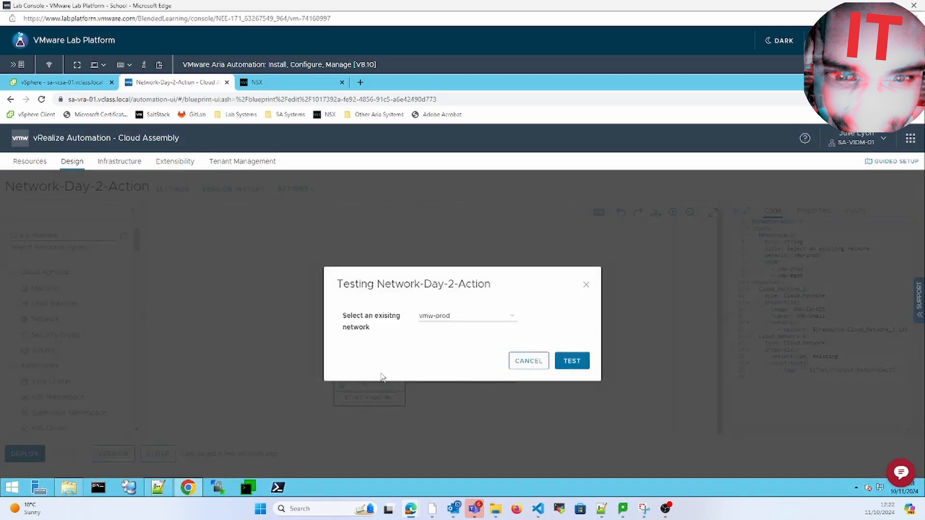
click(580, 361)
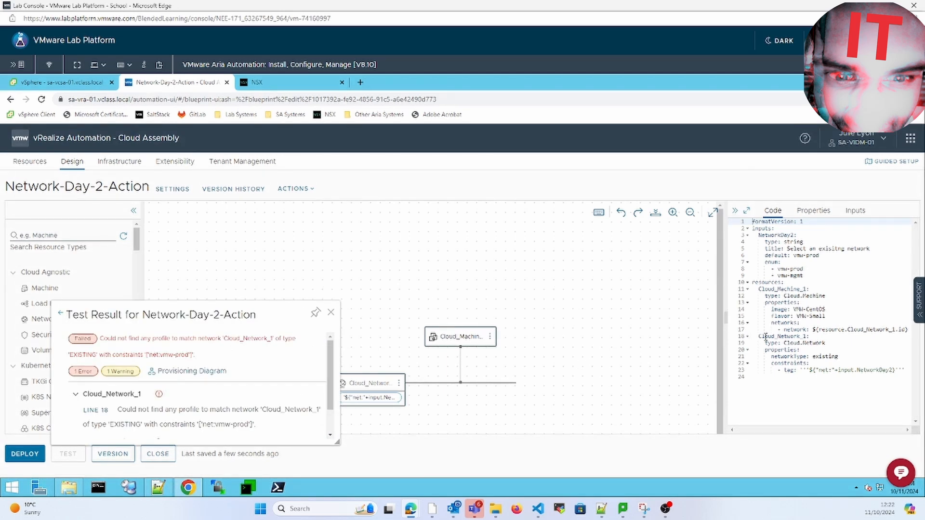
click(854, 370)
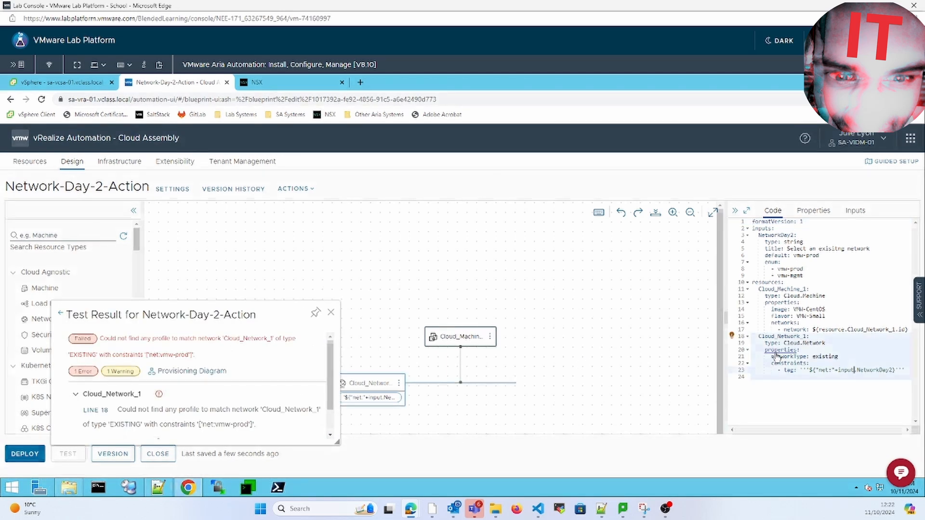
click(335, 315)
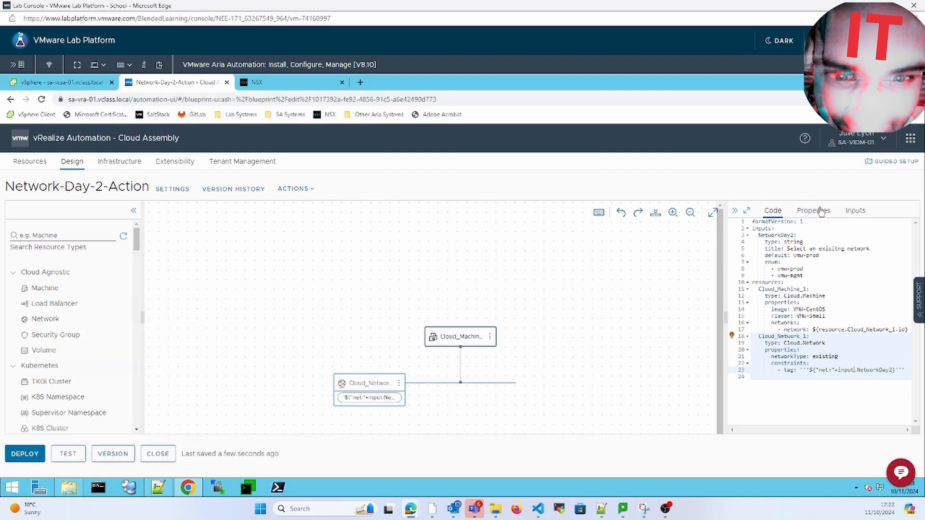
- Check the NetworkDay2 input and paste its name into the tag expression on line 23
click(860, 211)
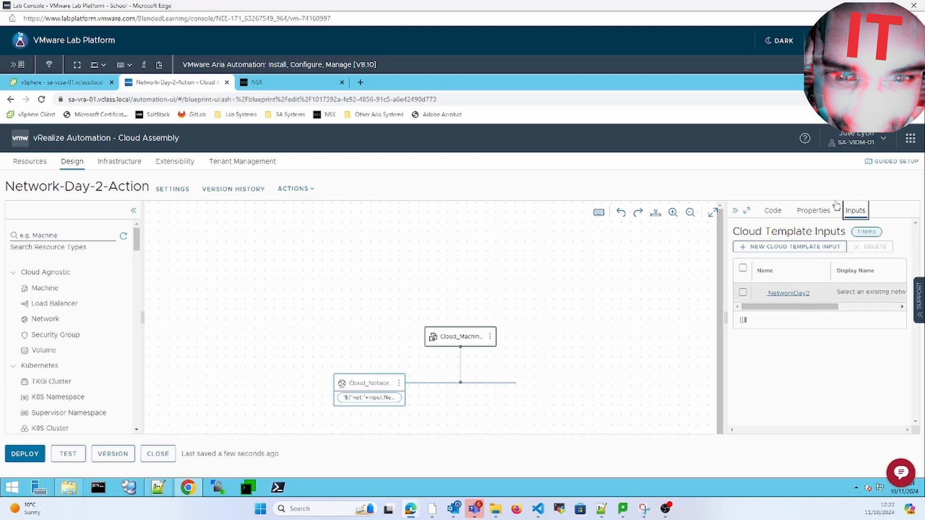
click(774, 211)
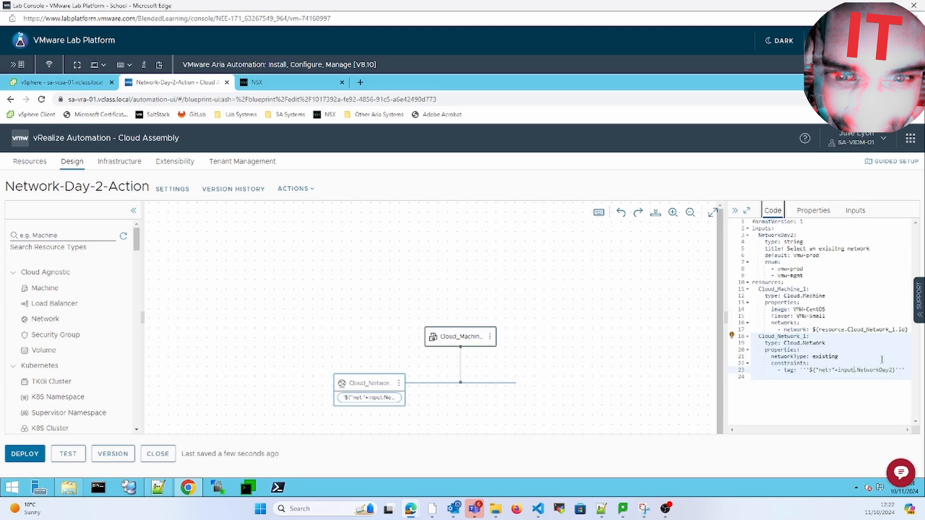
click(861, 374)
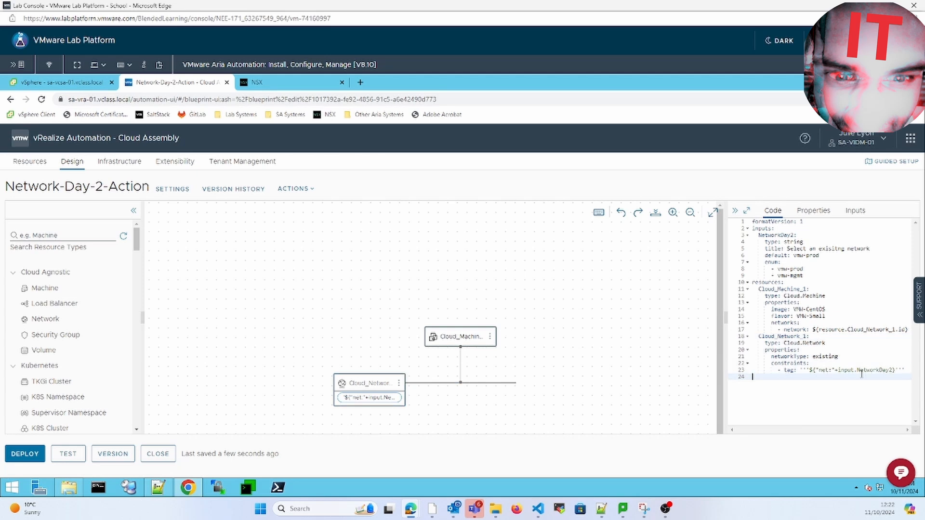
double_click(870, 370)
double_click(776, 235)
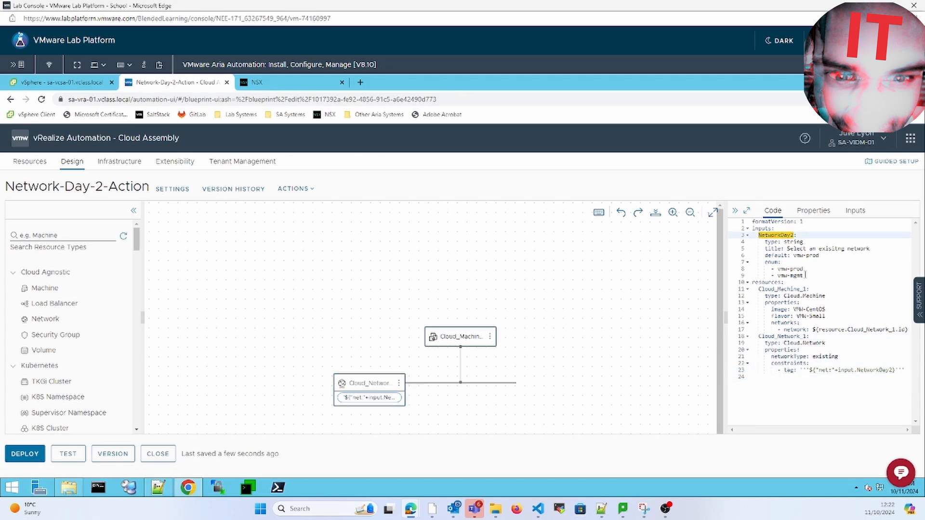
double_click(881, 371)
key(ctrl+v)
click(530, 310)
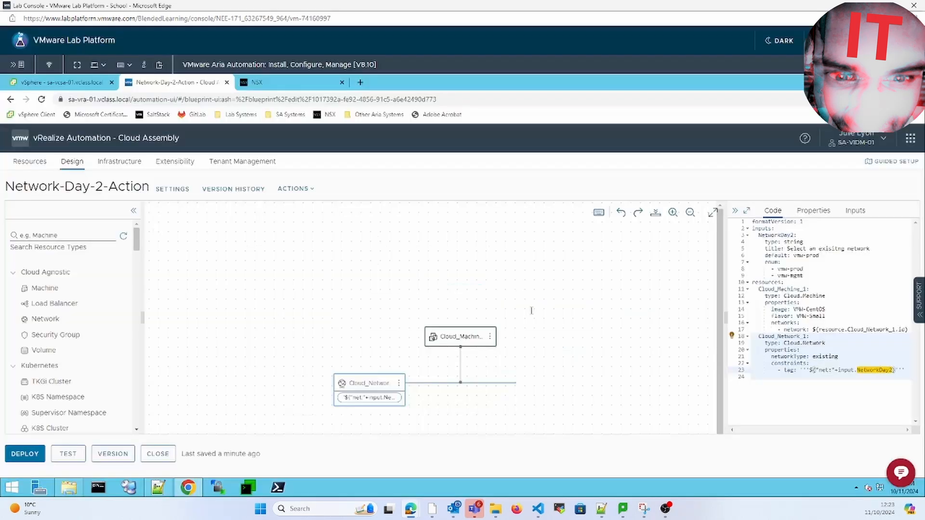
- Accept the NetworkDay2 binding suggestion on line 23 and delete the leftover characters
double_click(775, 236)
click(881, 371)
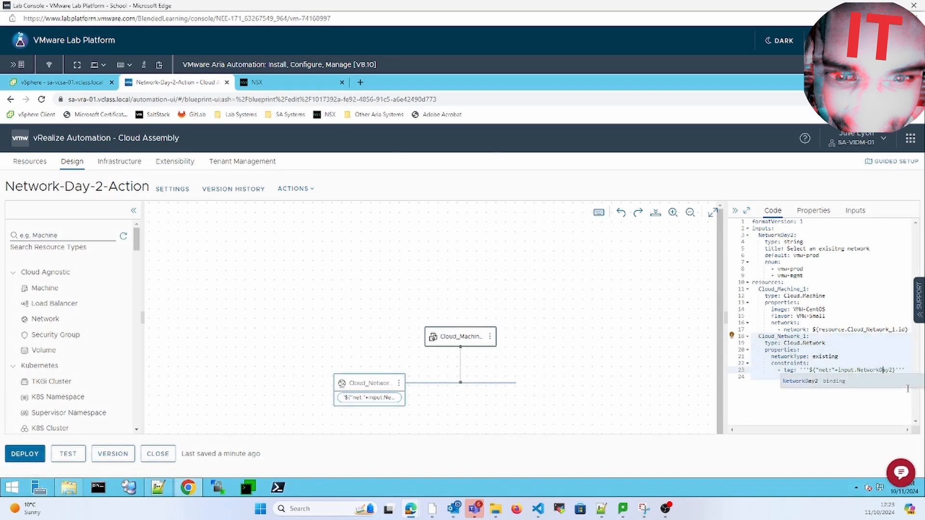
click(798, 381)
key(Delete)
key(Delete)
key(Delete)
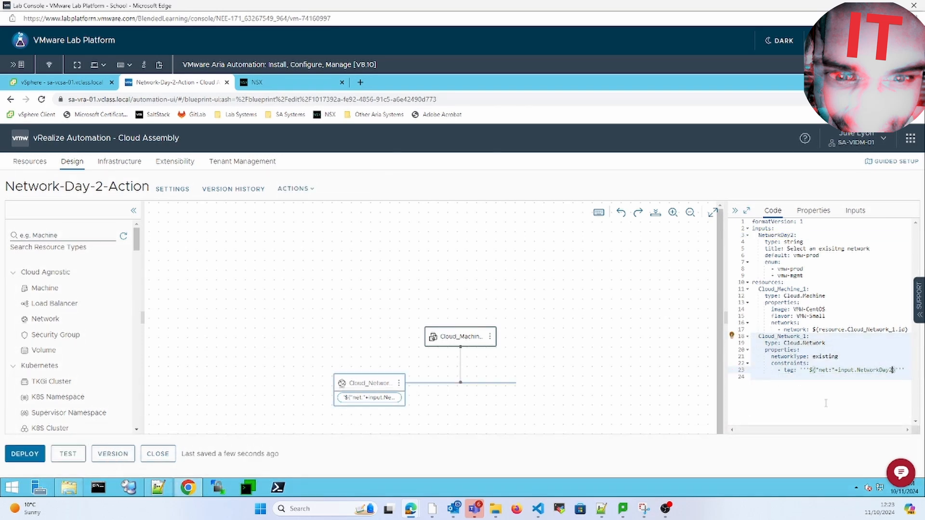
- Remove the extra leading and trailing quotes so line 23 reads '${"net:"+input.NetworkDay2}'
click(807, 370)
key(BackSpace)
key(BackSpace)
click(900, 370)
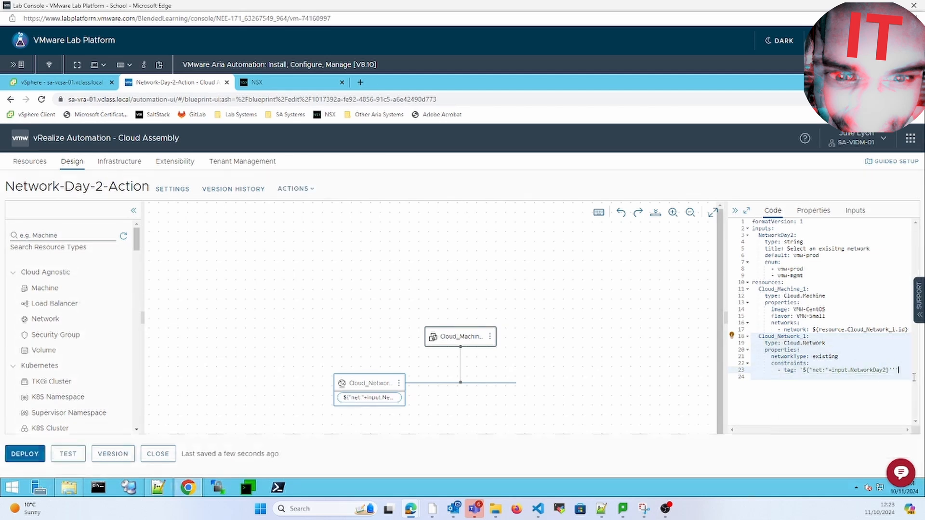
key(BackSpace)
key(BackSpace)
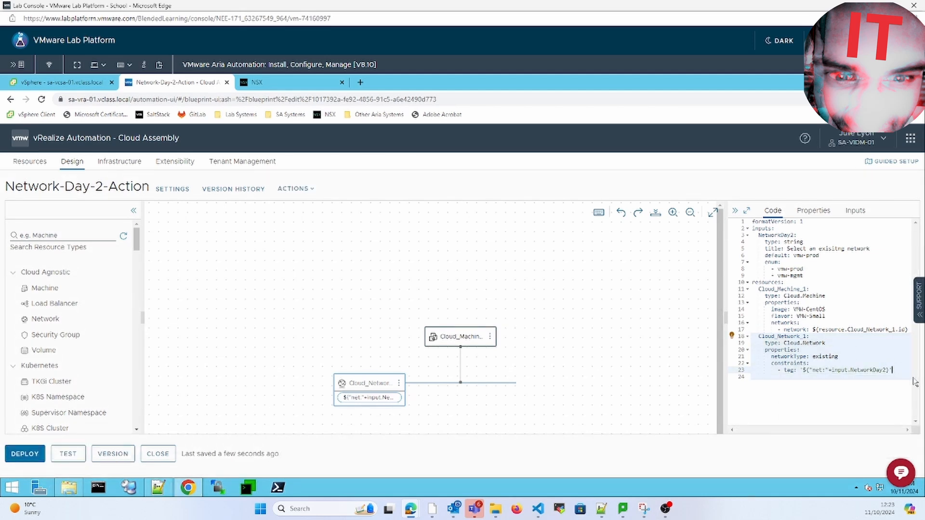
click(777, 409)
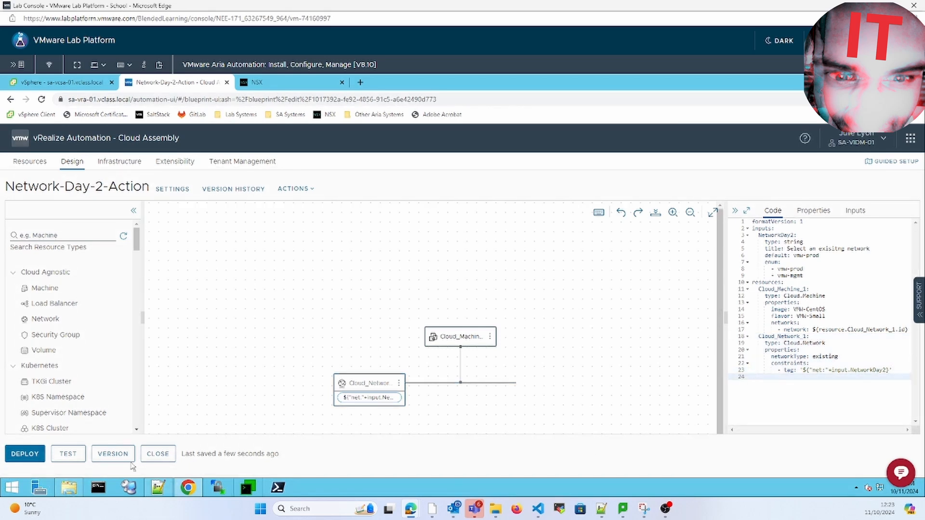
- Re-test with vmw-prod so Cloud_Network_1 and Cloud_Machine_1 both pass
click(68, 454)
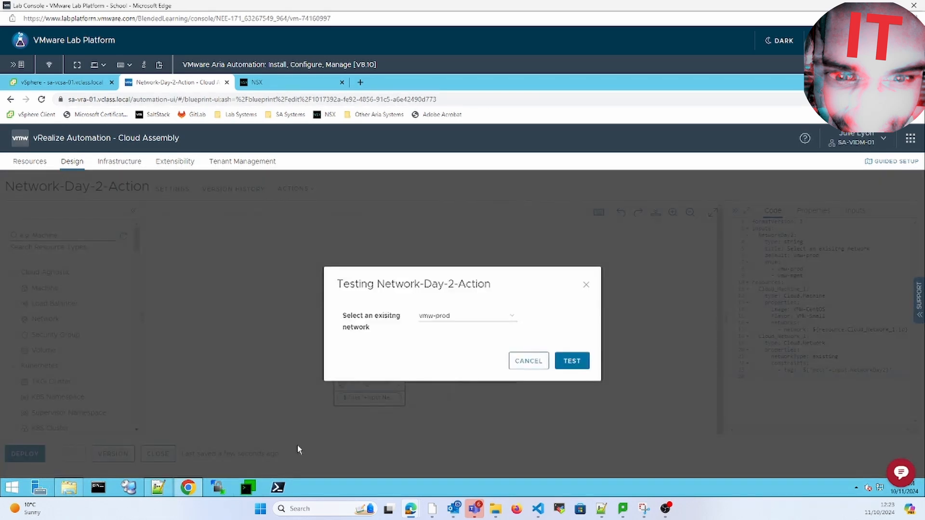
click(572, 360)
mouse_move(474, 508)
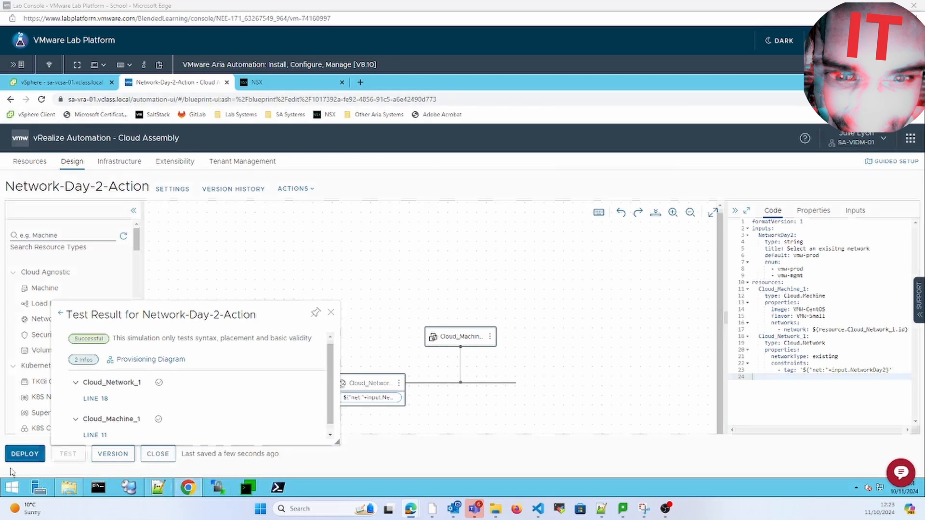
- Deploy the template as Network-Day-2-Action with vmw-mgmt selected as the existing network
click(28, 454)
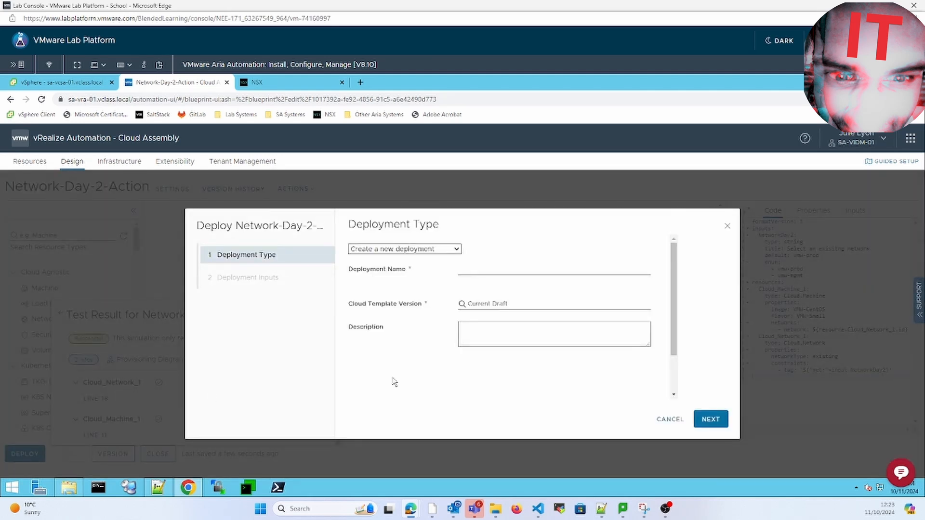
click(481, 271)
text(Ne)
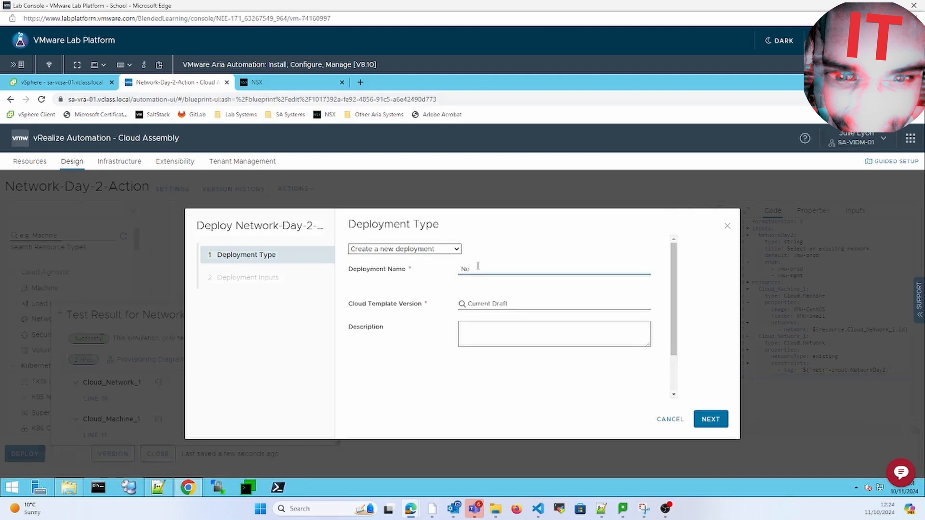
text(twork-Day-2-Action)
click(718, 419)
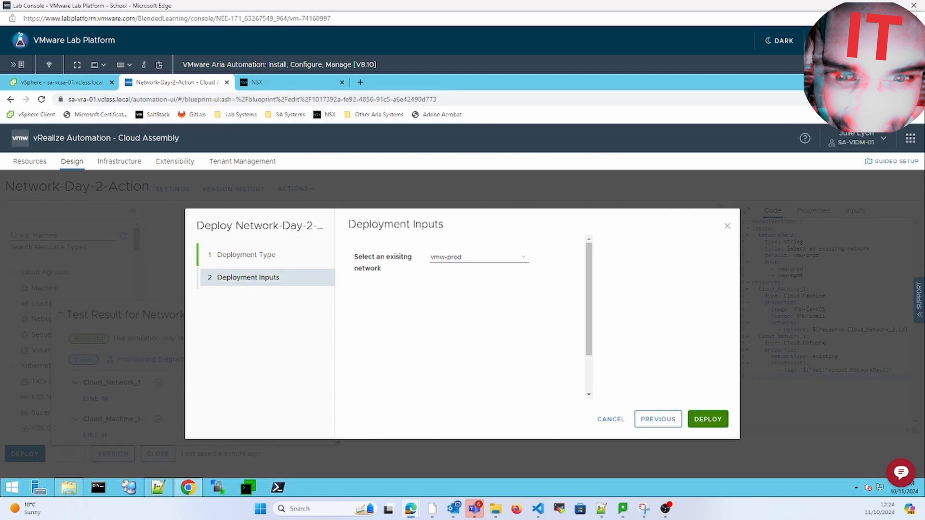
click(489, 259)
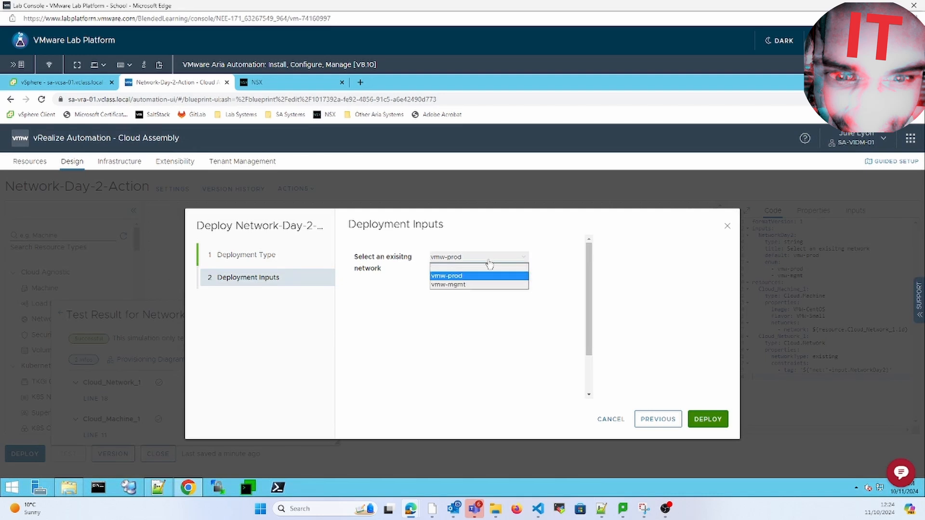
click(482, 284)
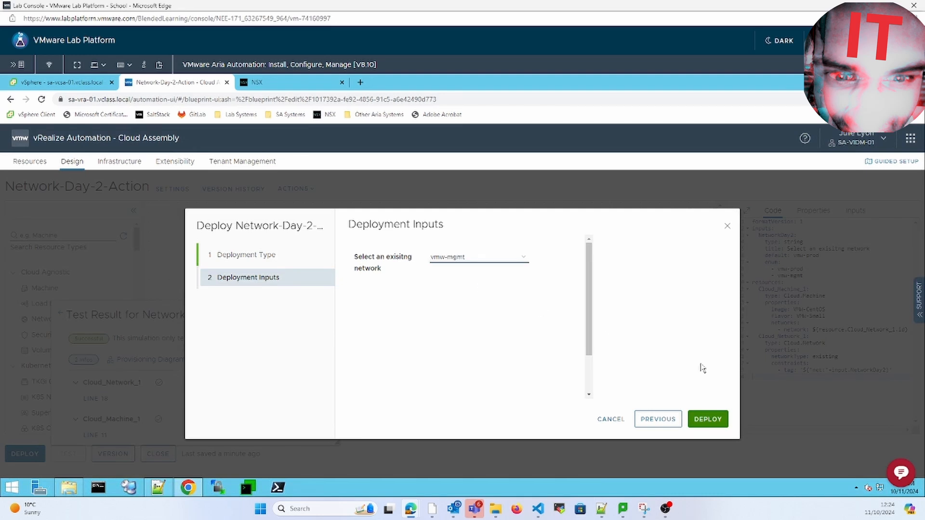
click(708, 419)
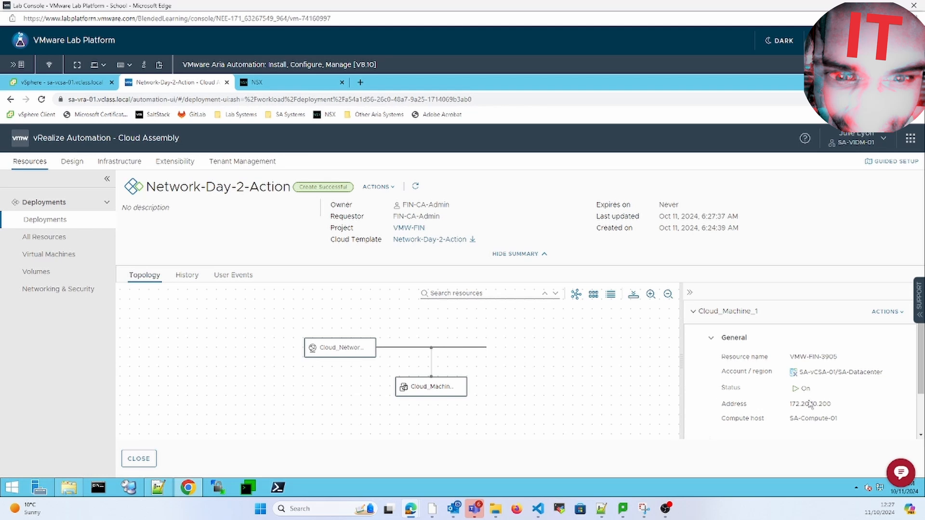
- Note the machine address 172.20.10.200 and return to the Deployments list
double_click(829, 405)
click(70, 224)
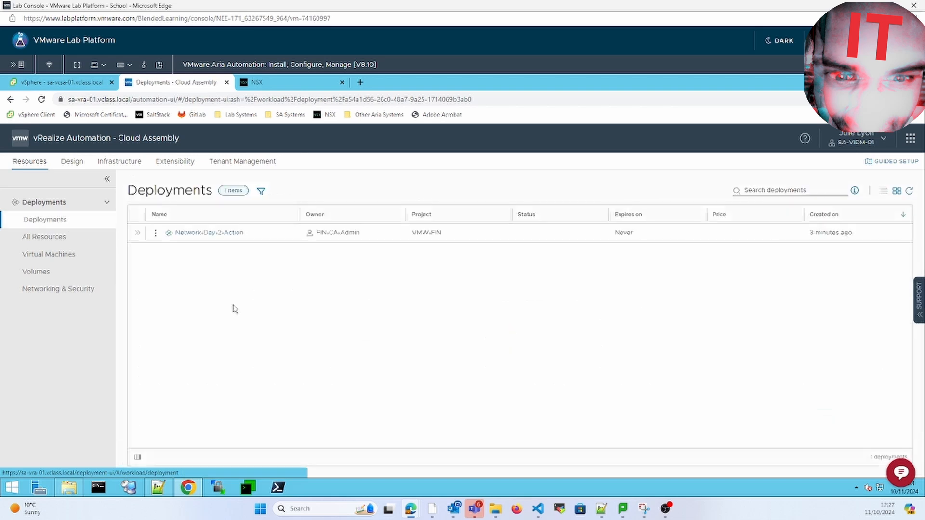
- Run the Update action on Network-Day-2-Action, choosing vmw-prod, and submit it
click(155, 233)
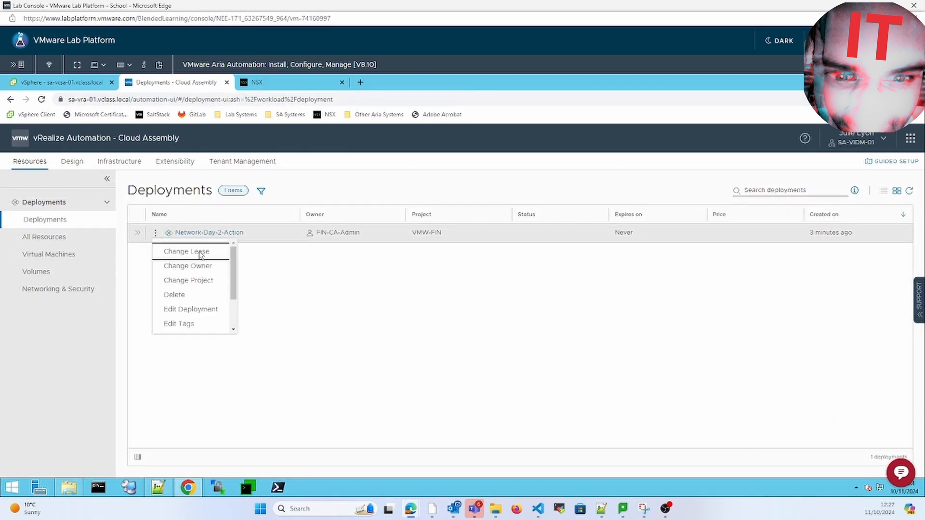
scroll(197, 289, down, 2)
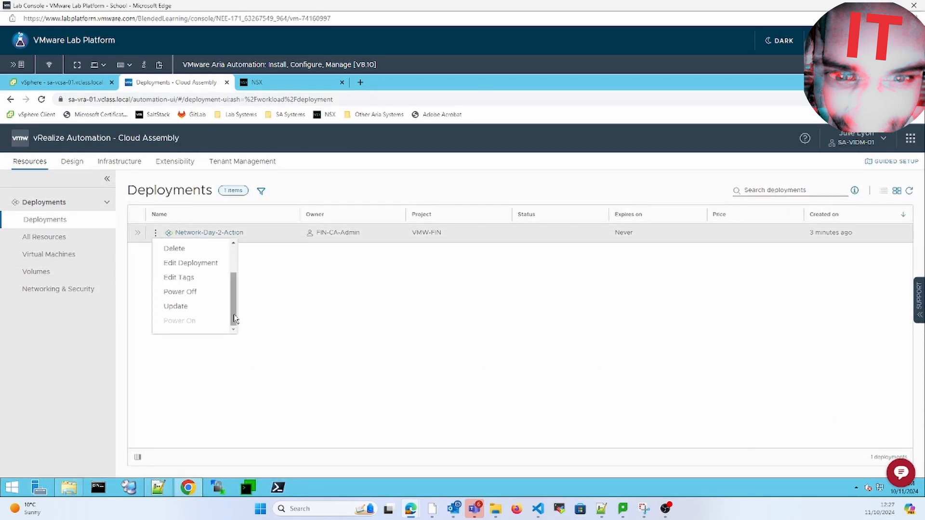
click(196, 306)
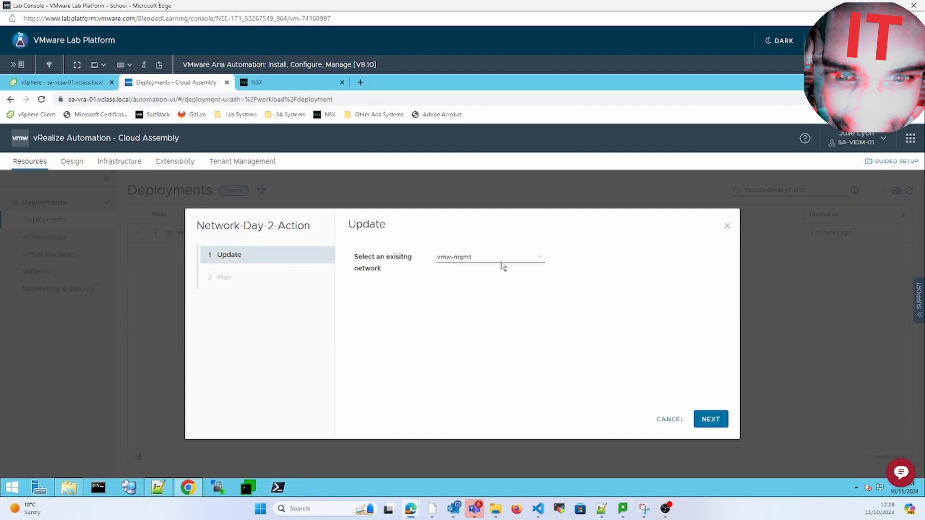
click(503, 261)
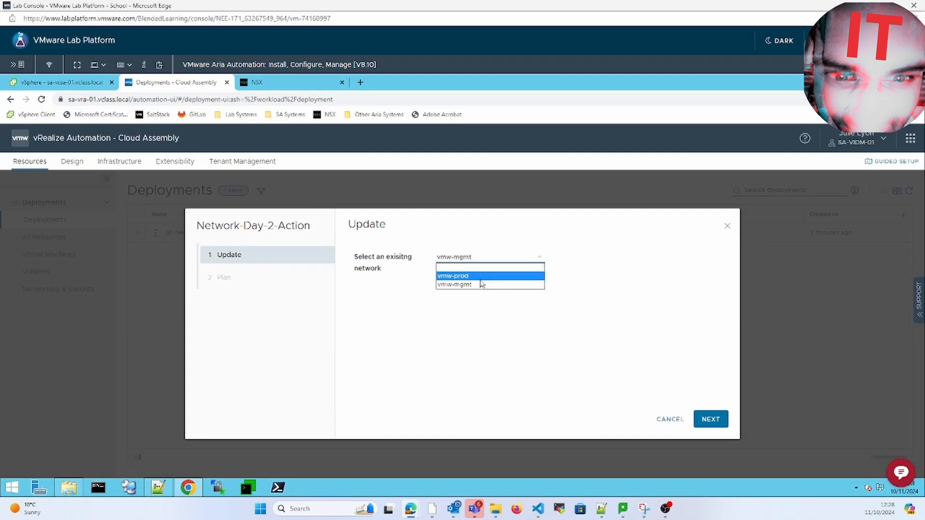
click(480, 280)
click(711, 420)
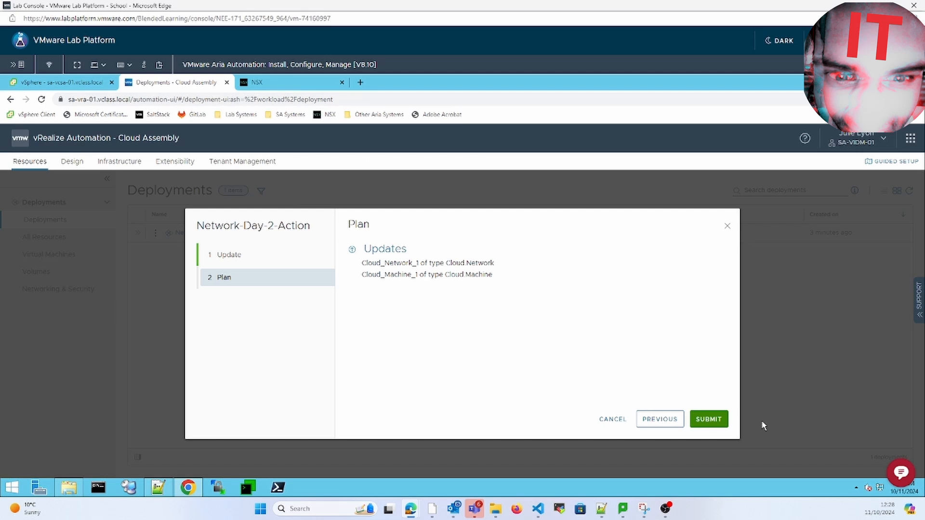
click(706, 425)
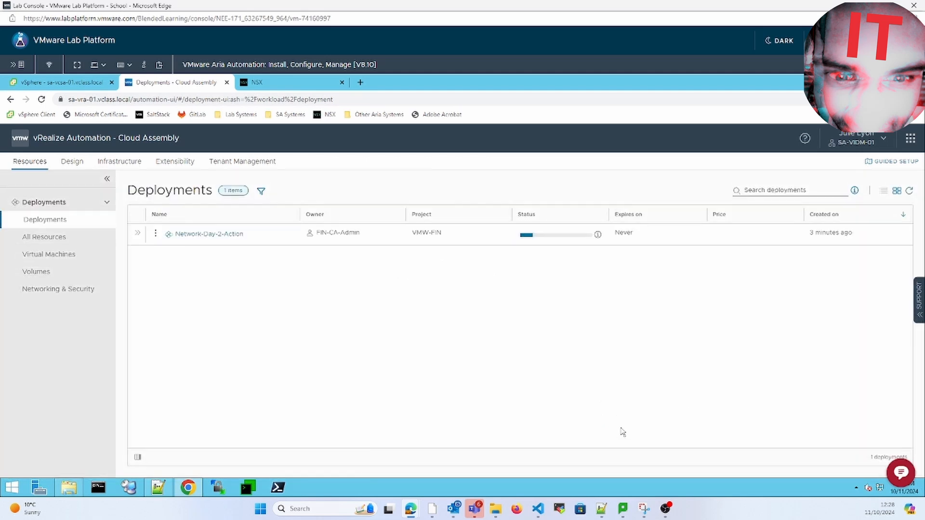
- Open Network-Day-2-Action's details and confirm Update Successful with address 172.20.11.208
click(193, 234)
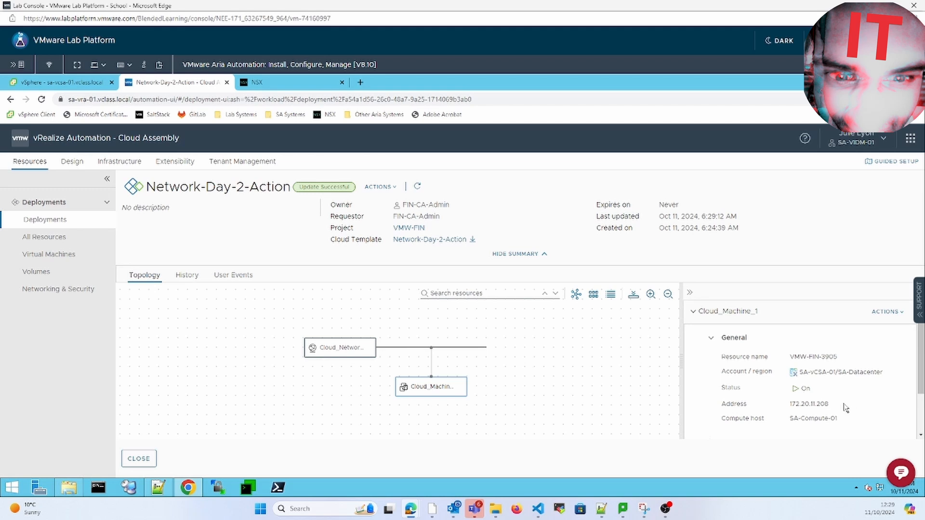
drag(816, 404, 790, 406)
click(814, 419)
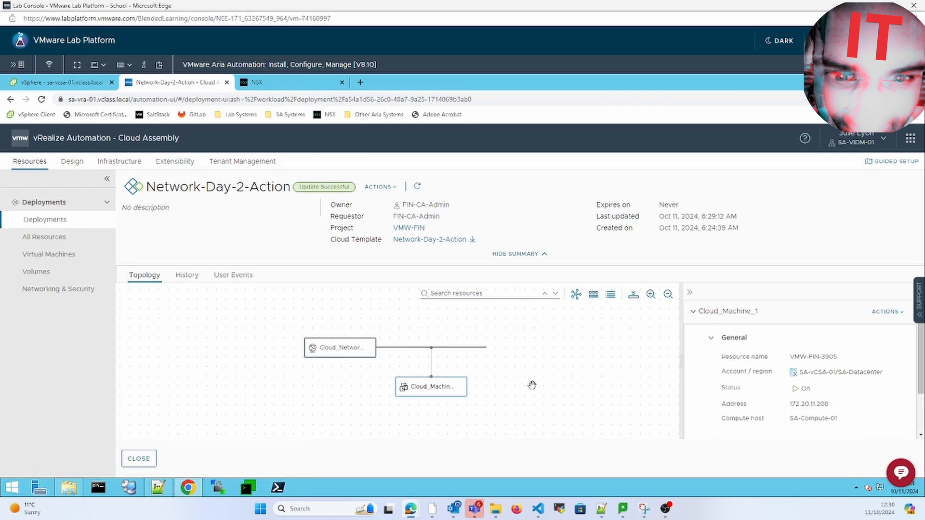